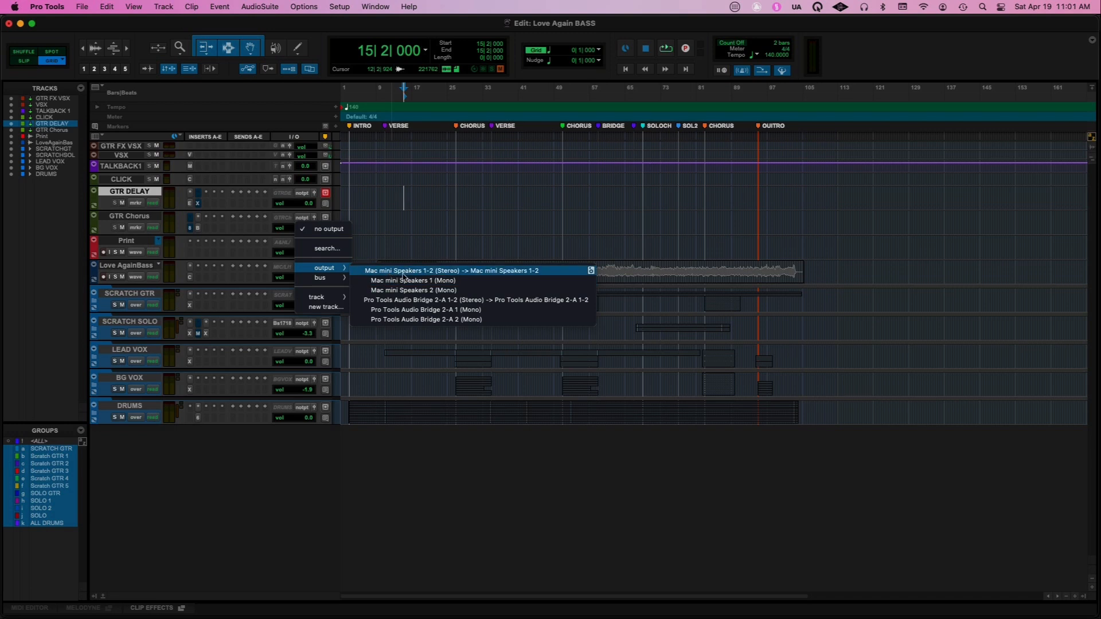
Inspect the output and interface input options available for the Love AgainBass track
click(279, 270)
click(279, 269)
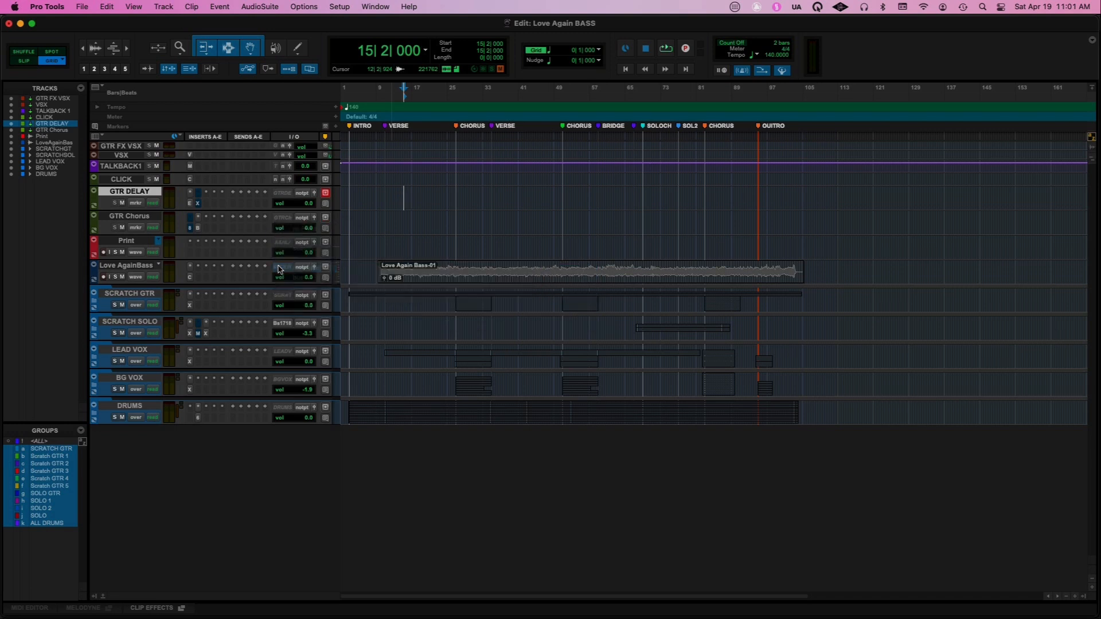
mouse_move(307, 268)
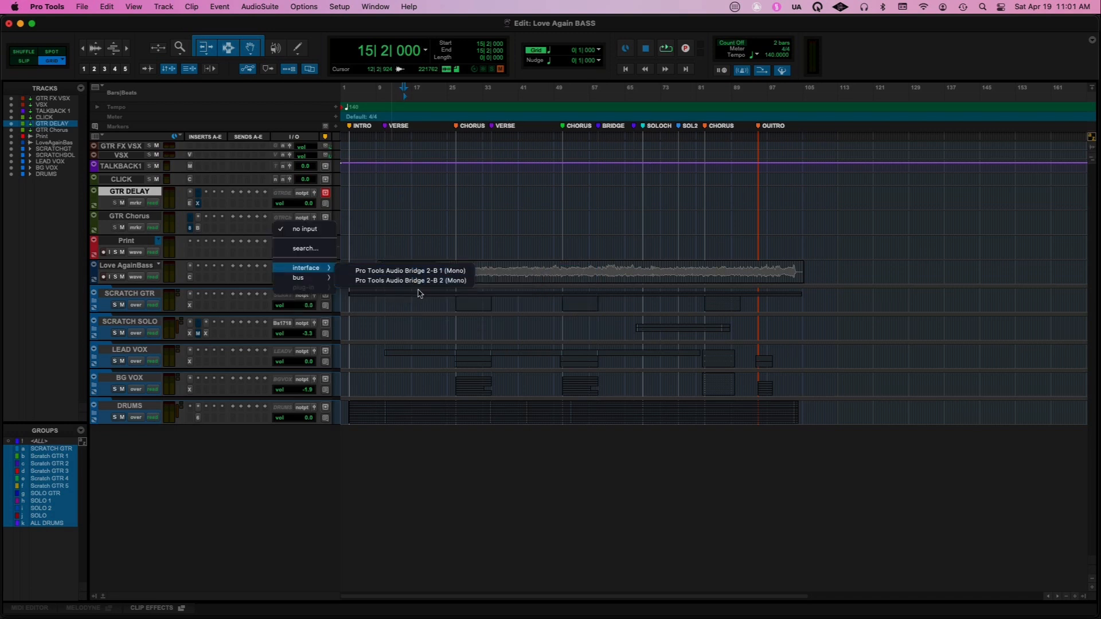
click(491, 505)
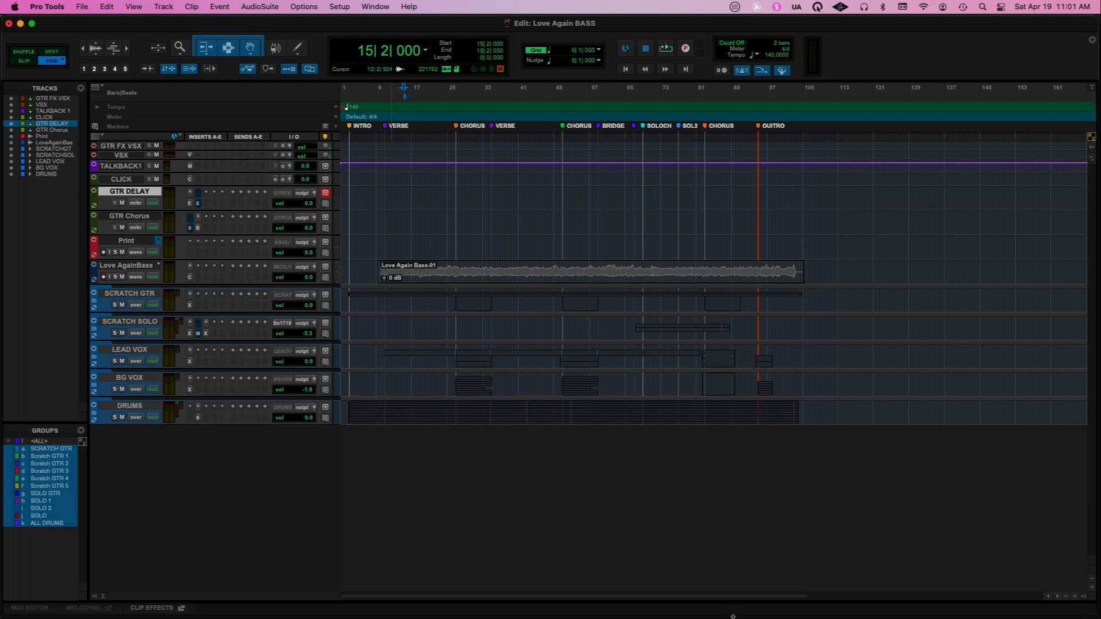
Switch to UAD Console and review the input and output assignments in its I/O Matrix settings
mouse_move(732, 617)
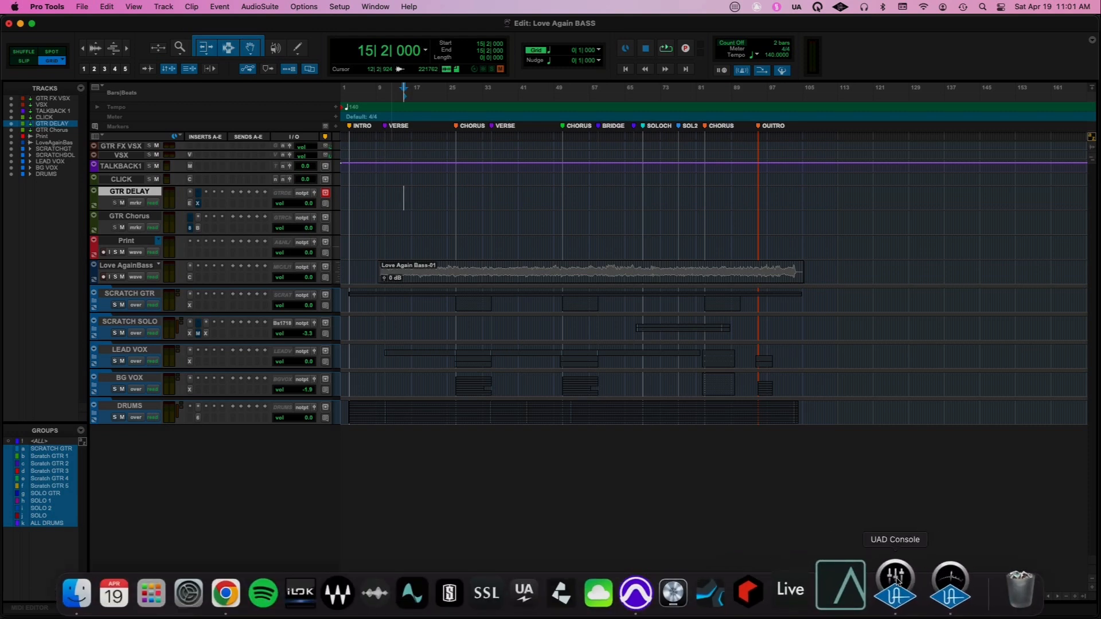
click(896, 579)
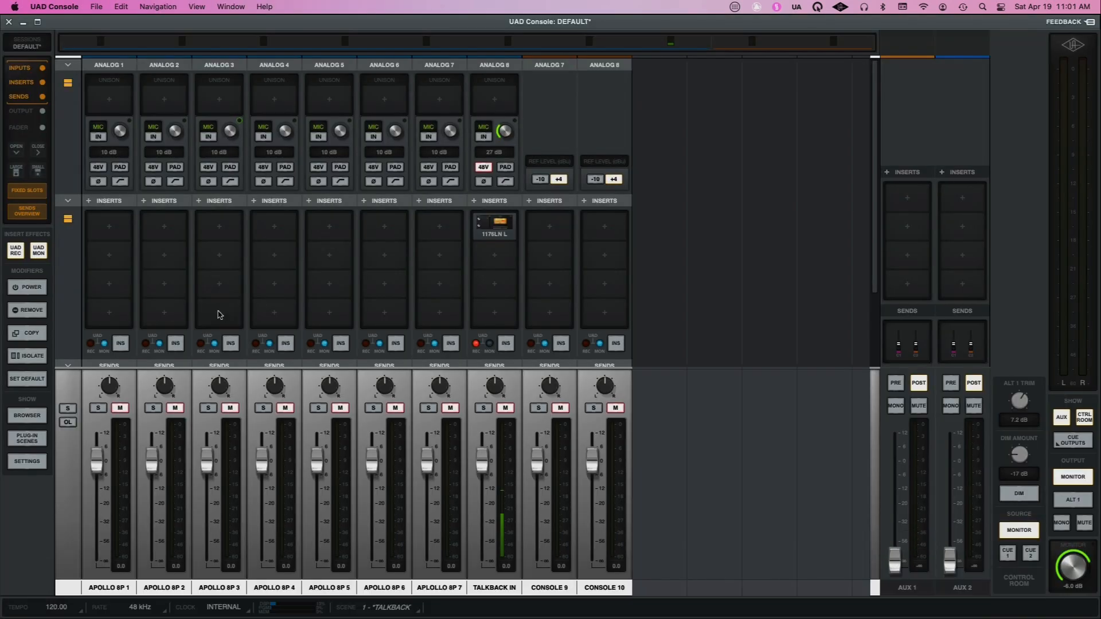
click(27, 461)
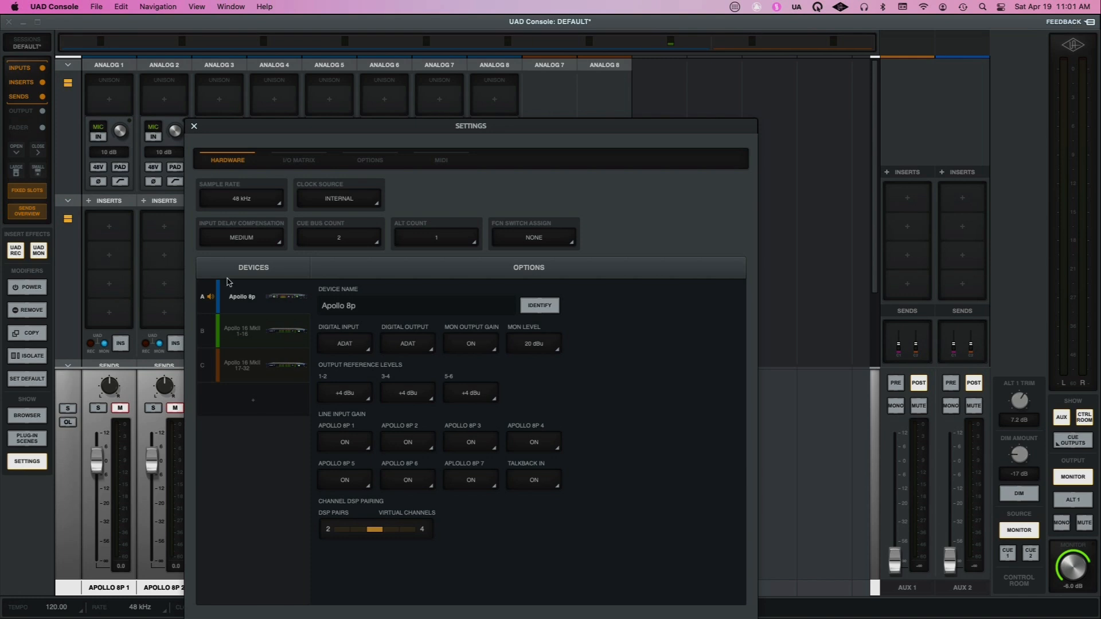
click(283, 162)
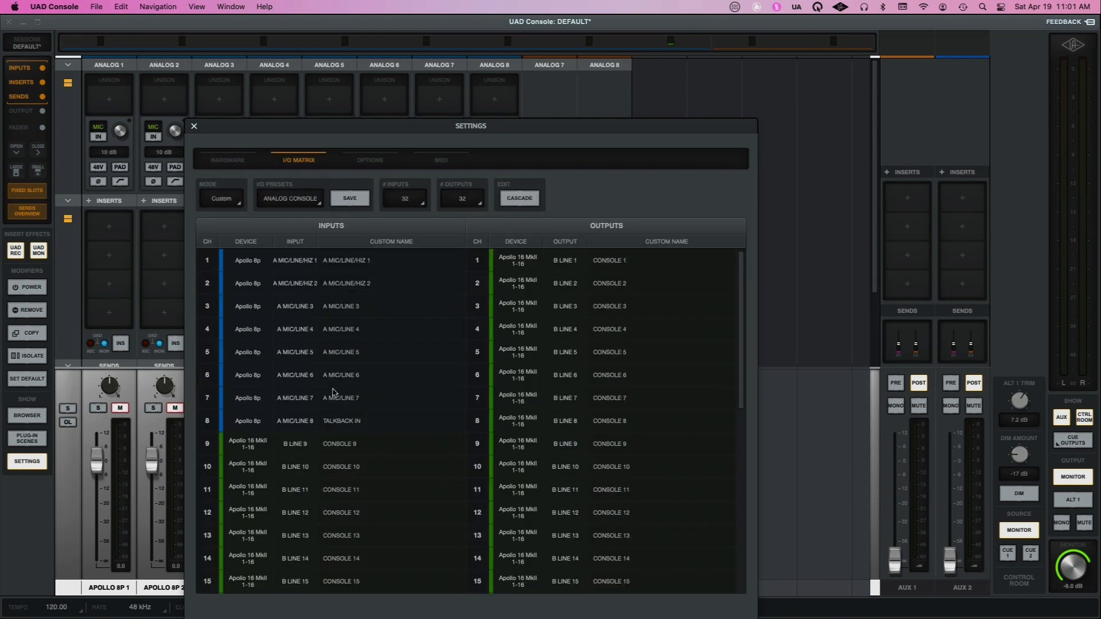
scroll(333, 393, down, 10)
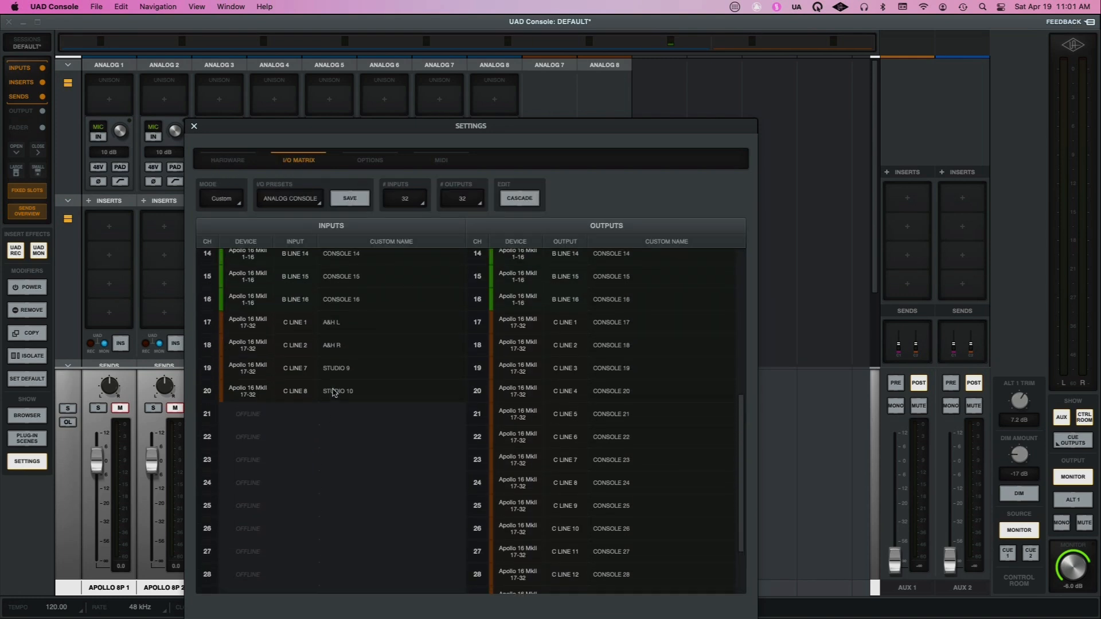
scroll(332, 392, up, 10)
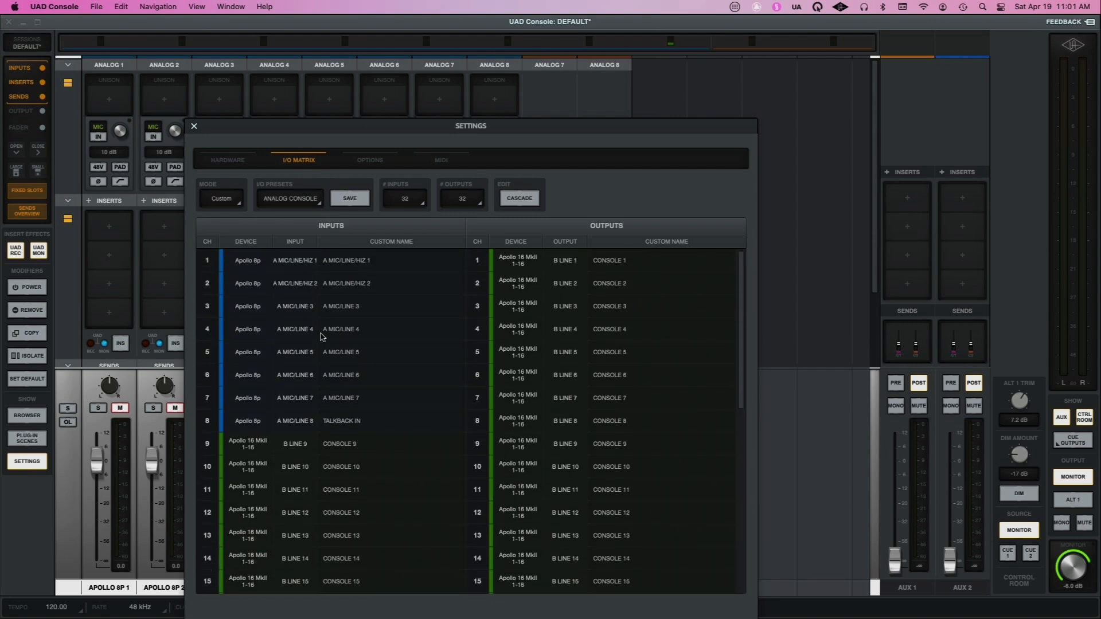
click(193, 126)
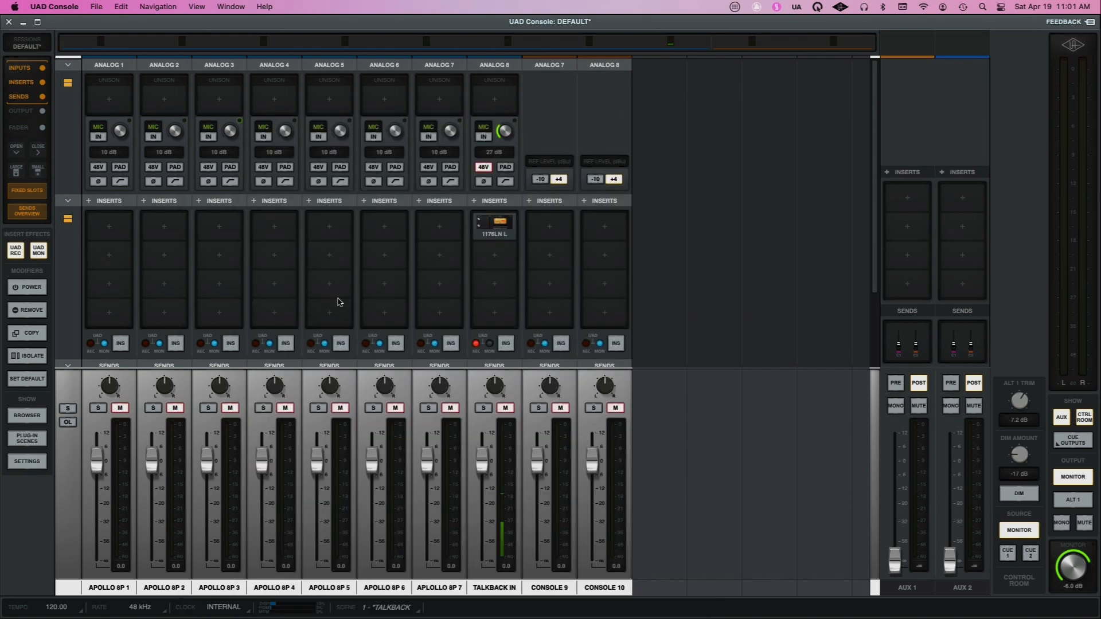
Switch to the UAD Meter & Control Panel and check the System Info for the connected Apollo hardware
mouse_move(373, 618)
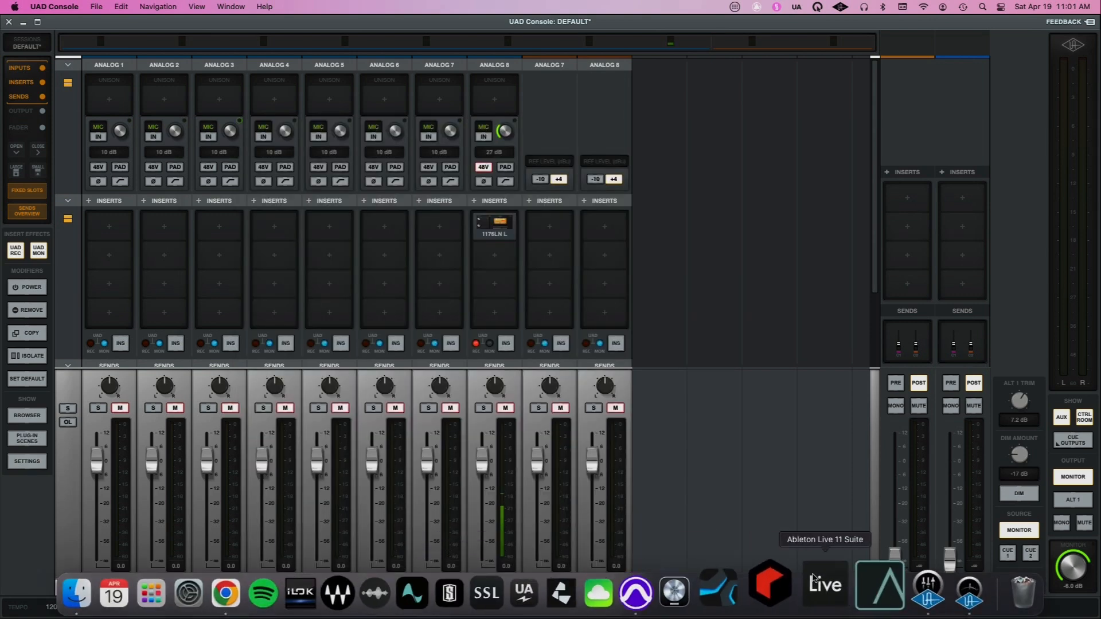
click(923, 582)
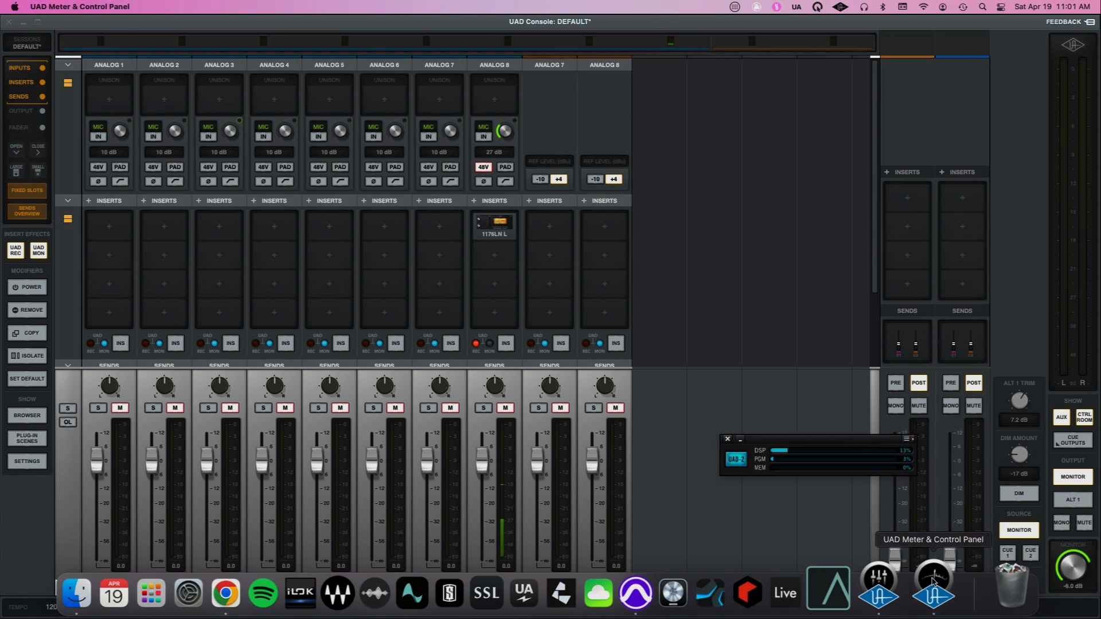
click(908, 439)
click(929, 455)
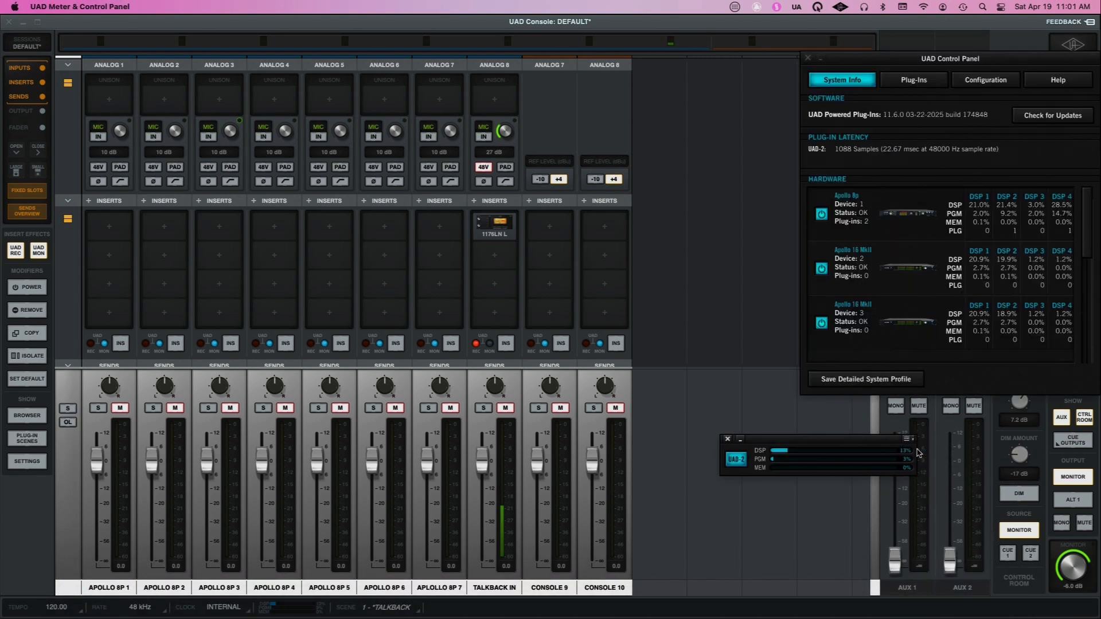
click(808, 58)
Return to Pro Tools and recheck the interface inputs offered on the Love AgainBass track
mouse_move(597, 596)
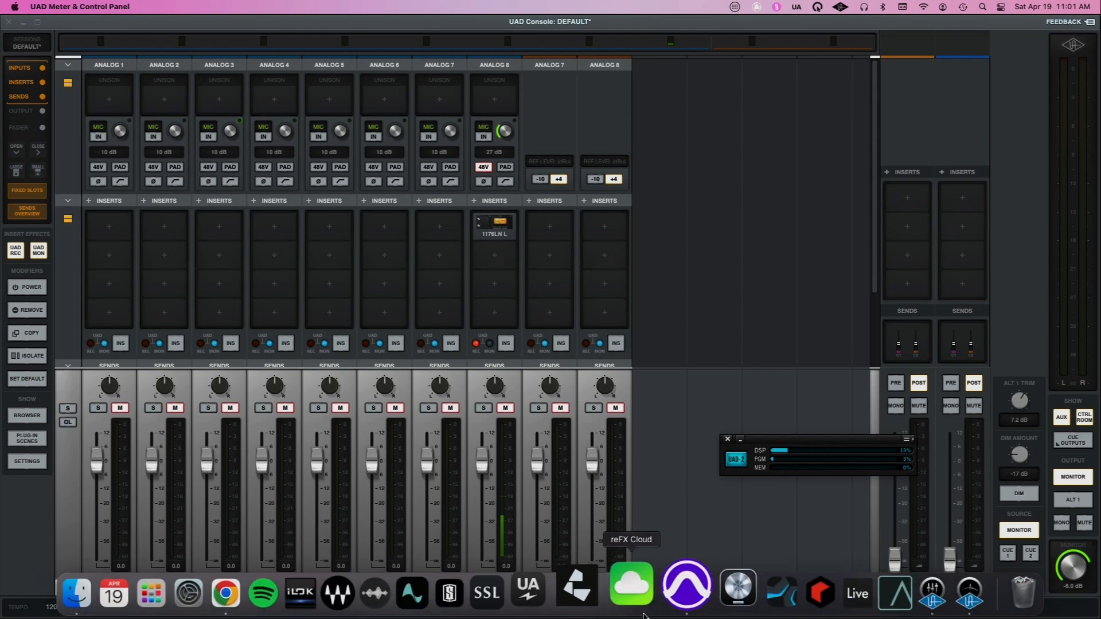
click(672, 591)
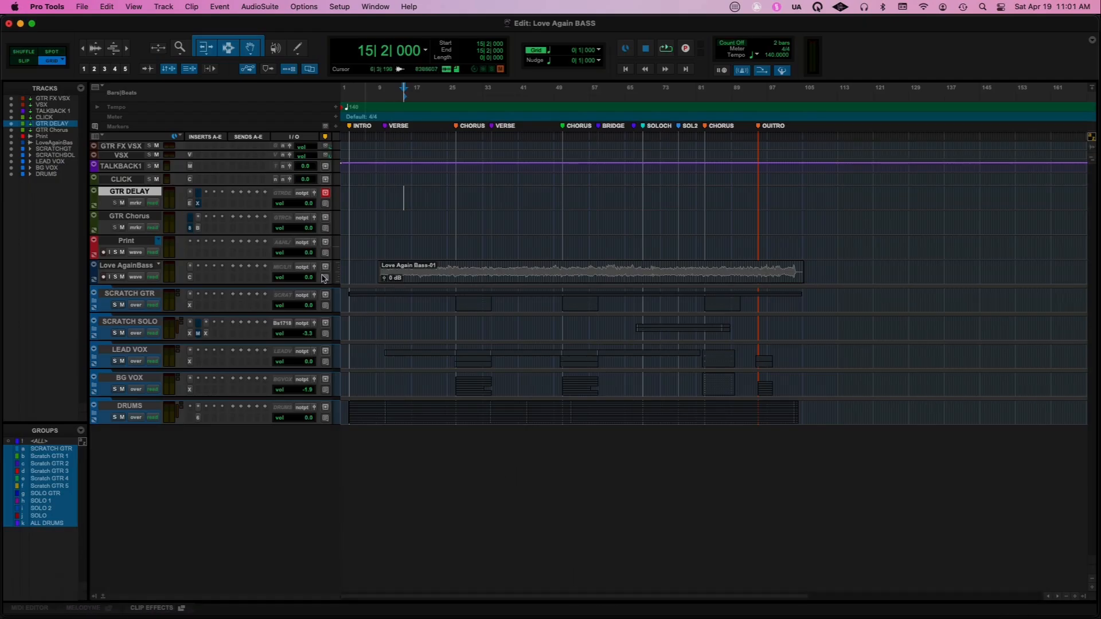
click(290, 270)
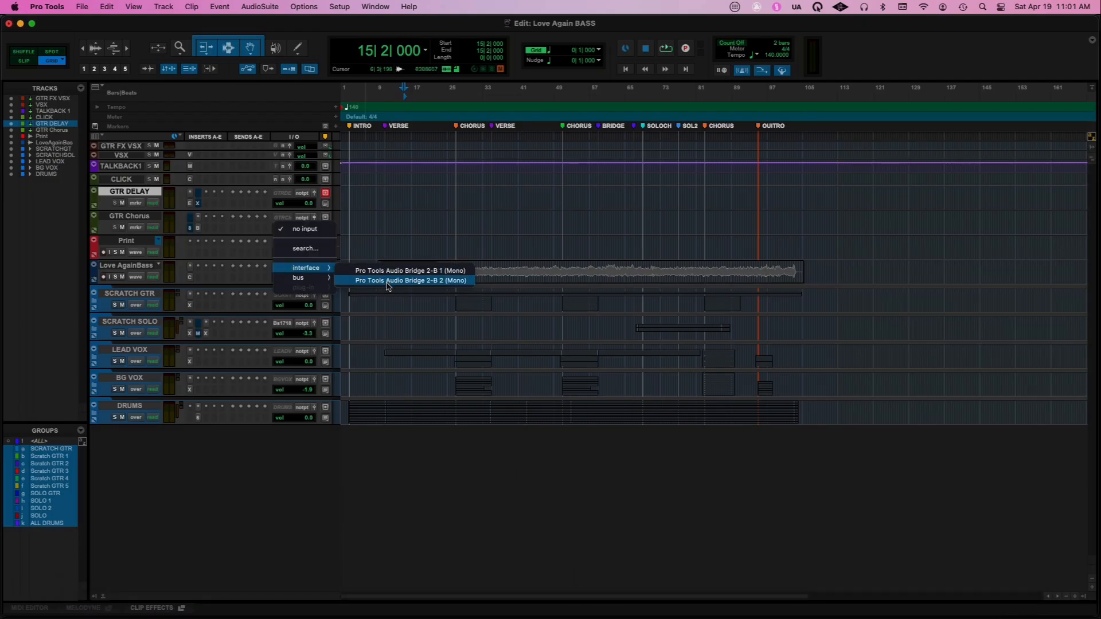
mouse_move(319, 281)
click(425, 483)
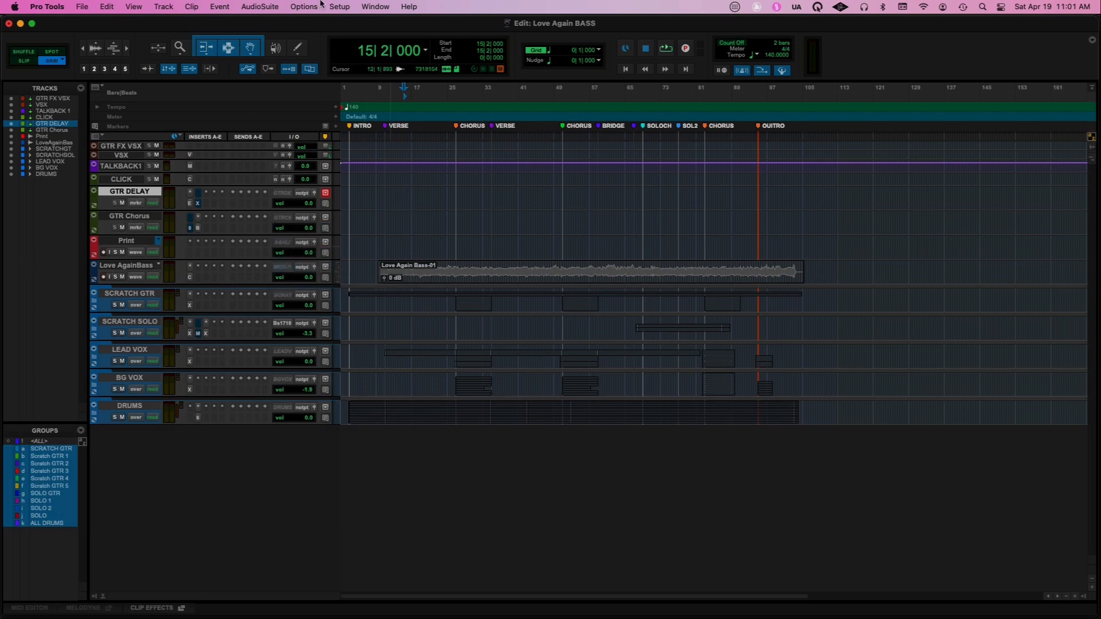
Try resetting the output paths to default in I/O Setup, check the input paths, and apply the setup
click(340, 7)
click(338, 81)
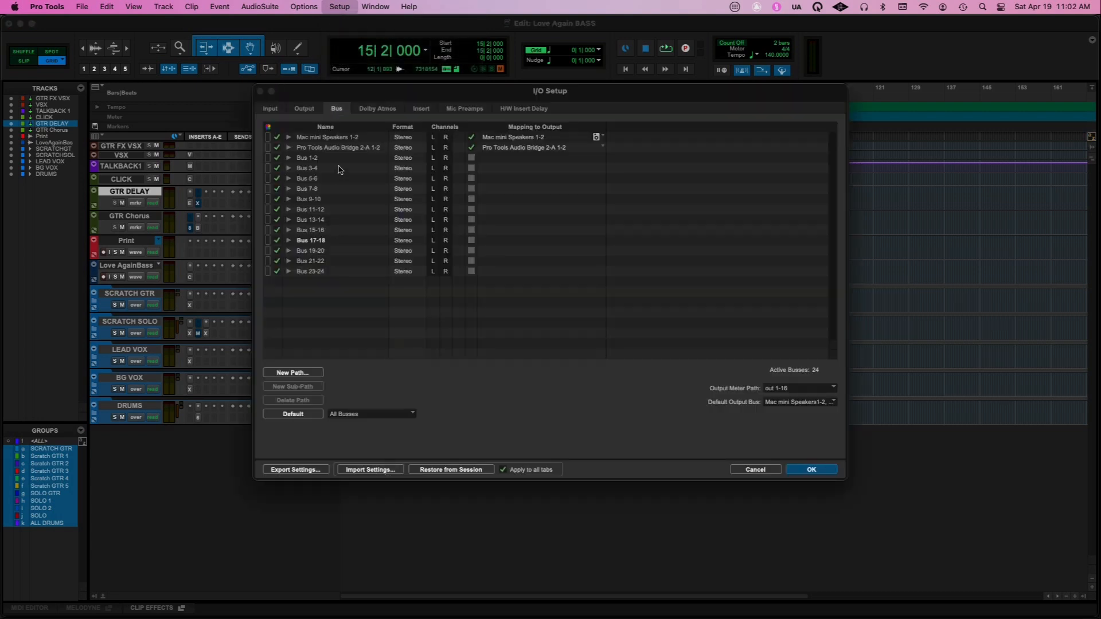
click(304, 109)
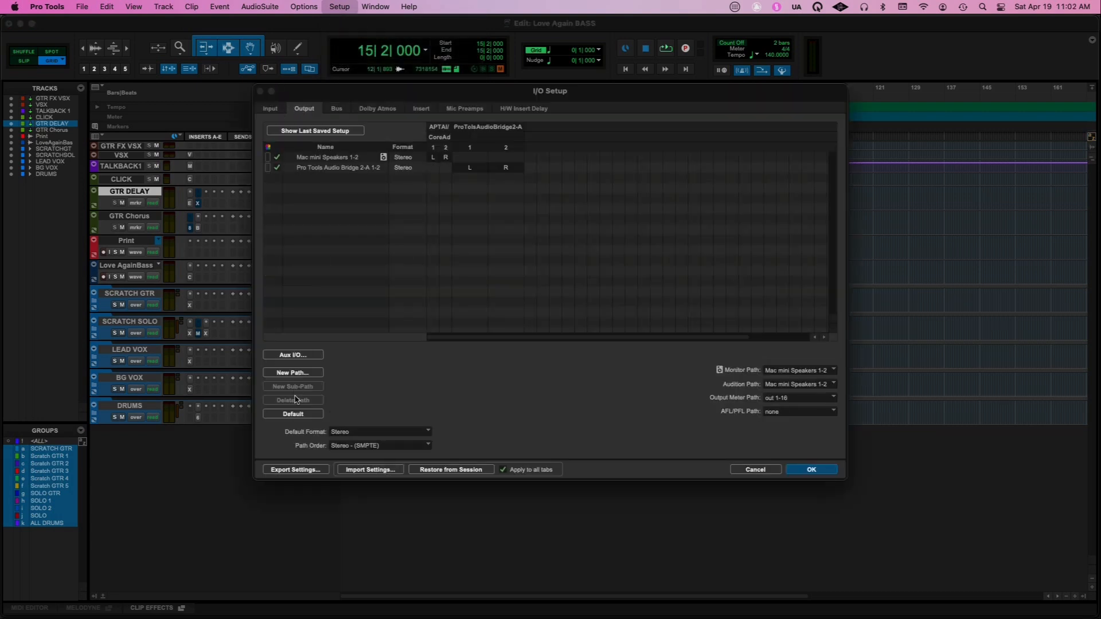
click(296, 416)
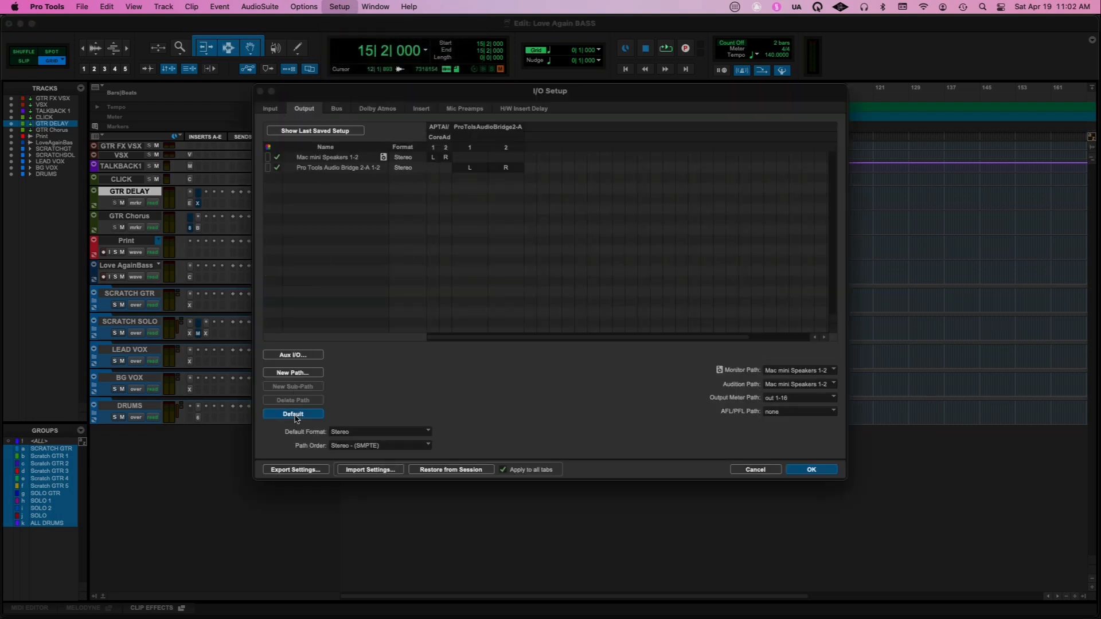
click(268, 109)
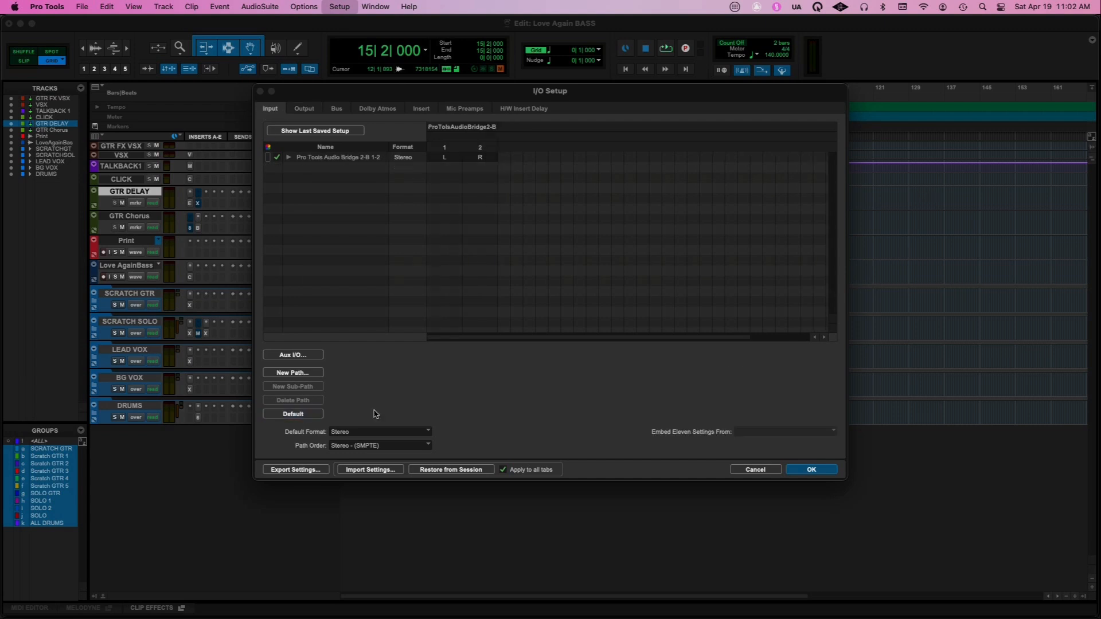
click(809, 470)
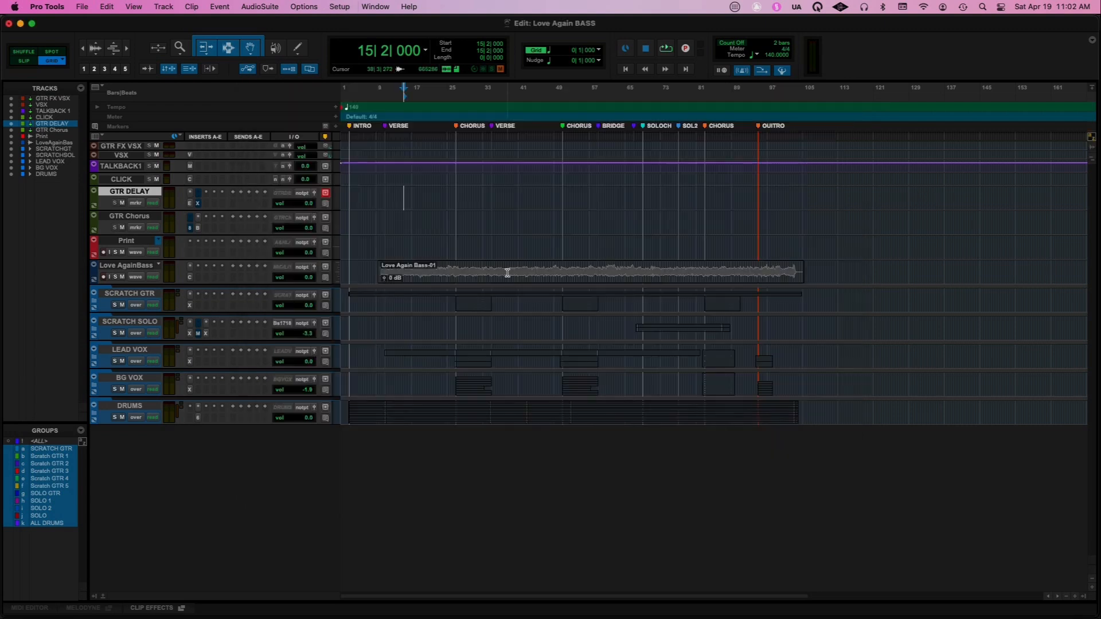
Import the A&H Console Basic.pio settings into I/O Setup without deleting unused busses, check the output paths, and apply them
click(343, 8)
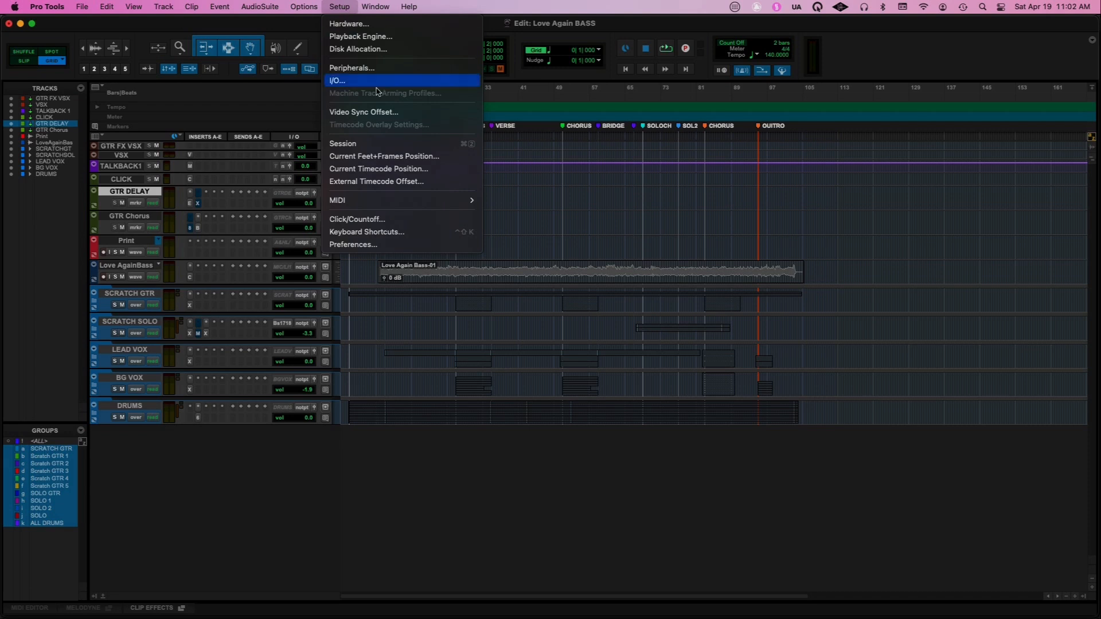
click(355, 84)
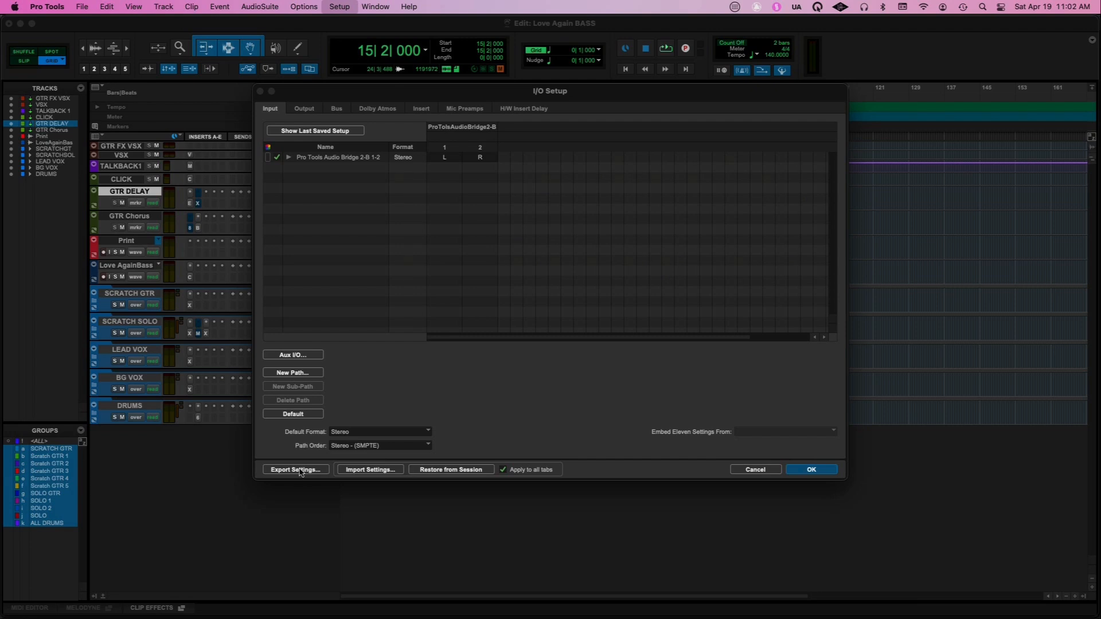
click(354, 470)
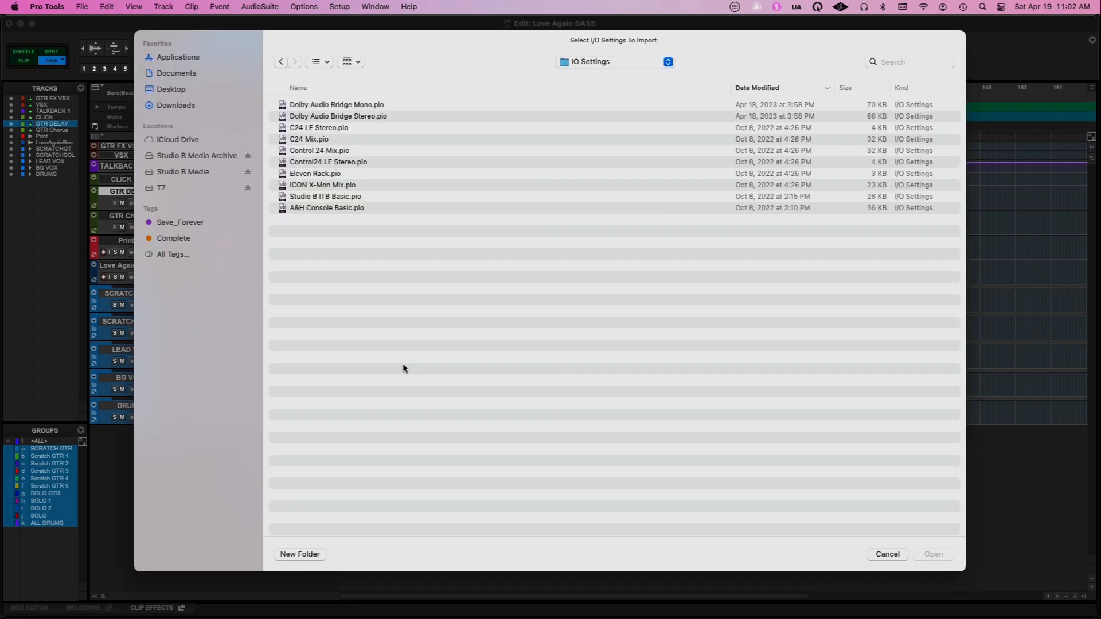
double_click(334, 210)
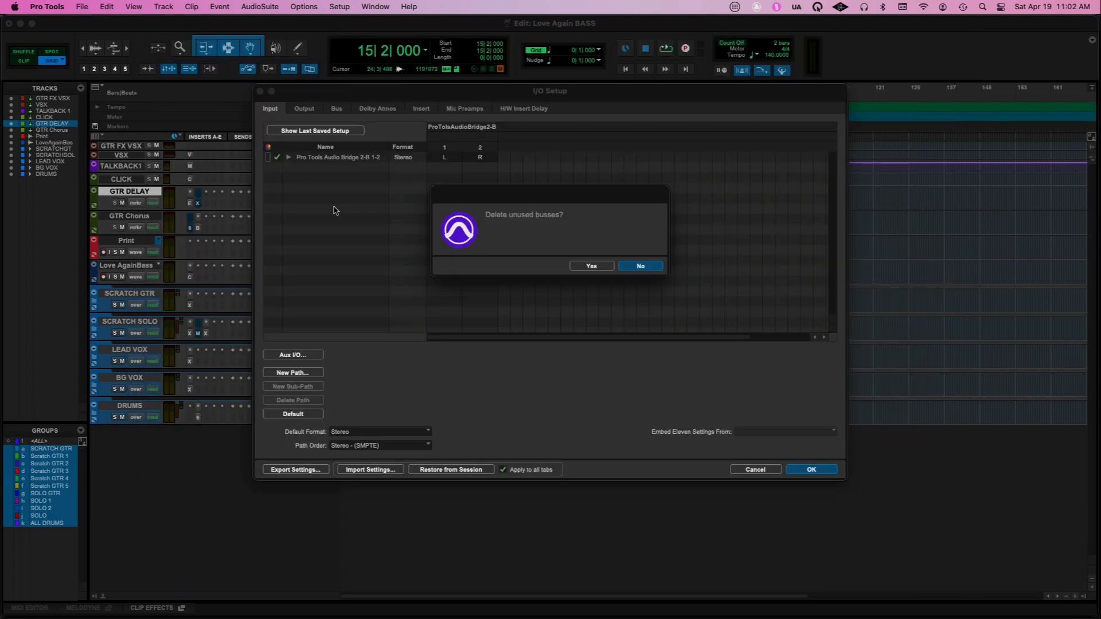
click(642, 267)
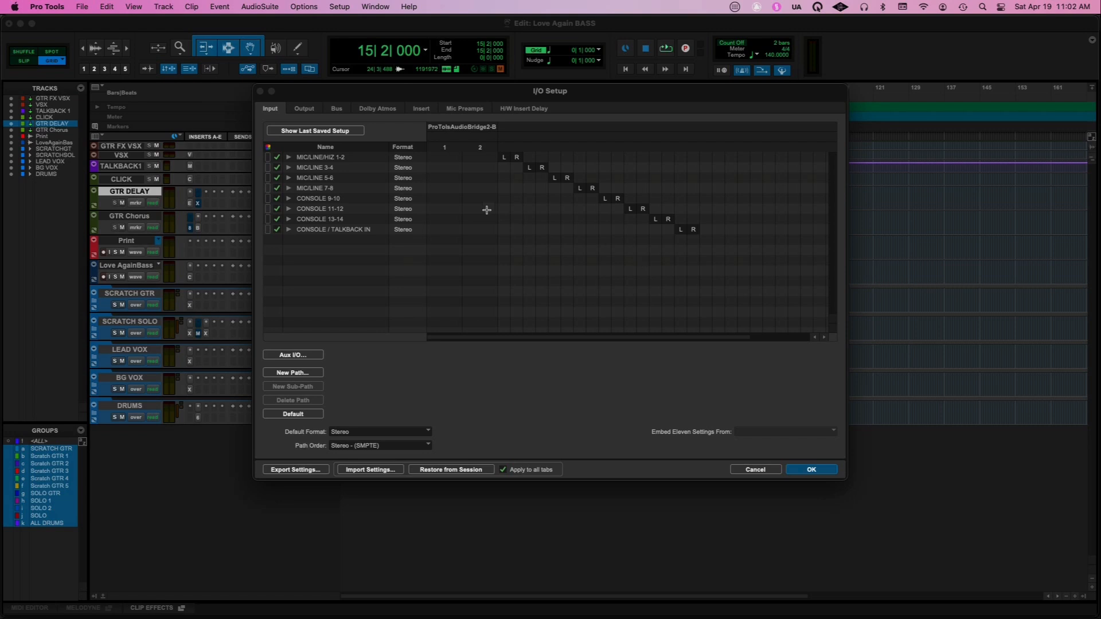
click(304, 111)
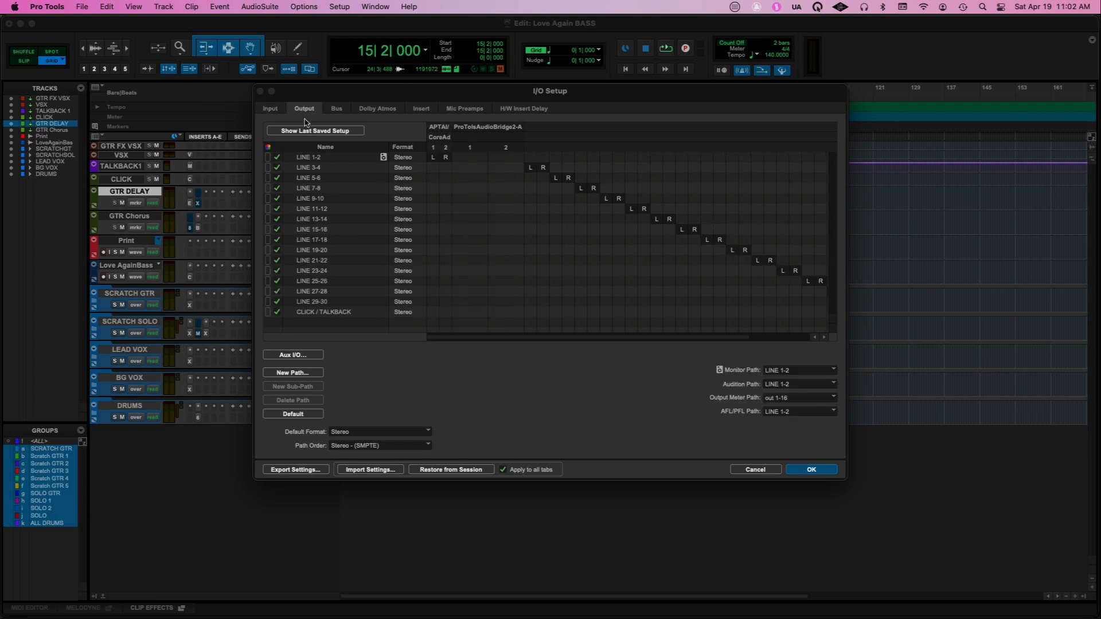
click(819, 476)
Check the Love AgainBass track's input choices with the imported I/O settings
click(286, 268)
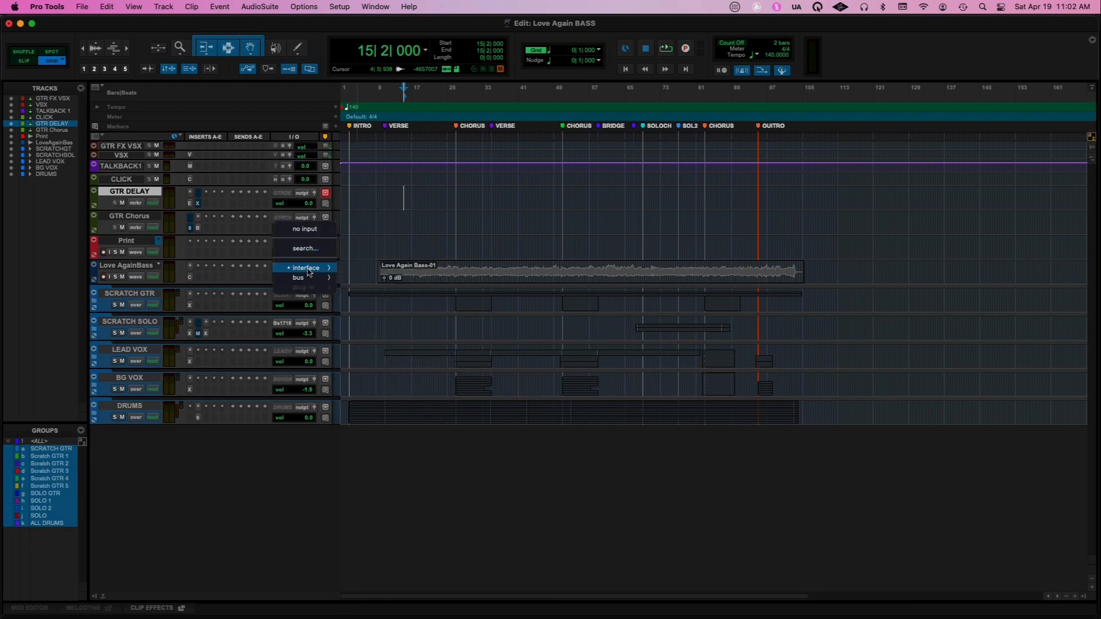
mouse_move(320, 273)
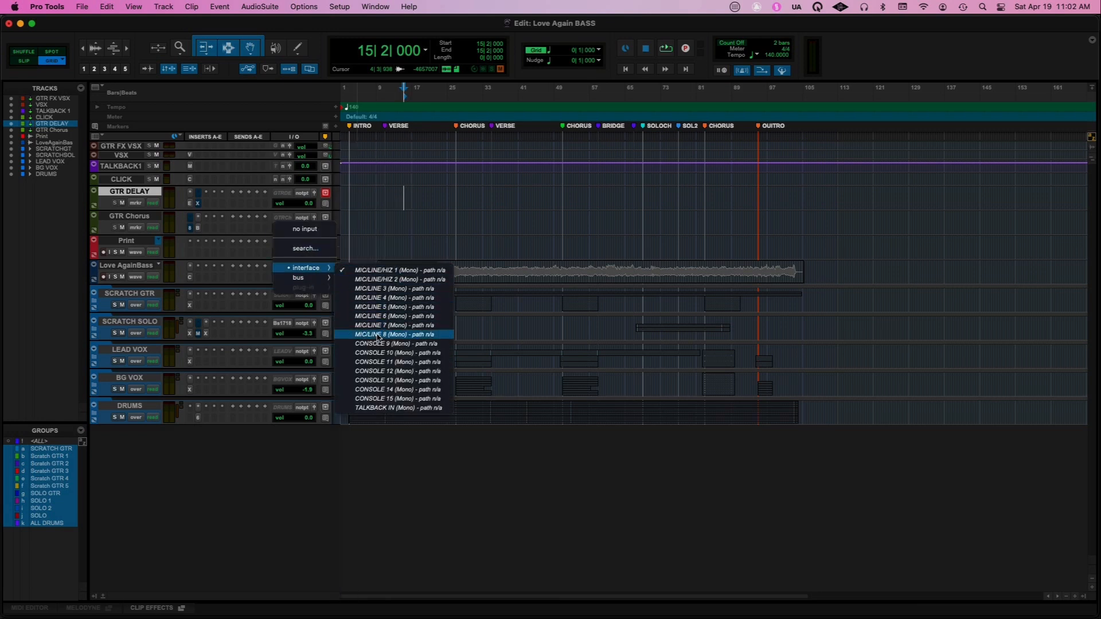
click(261, 257)
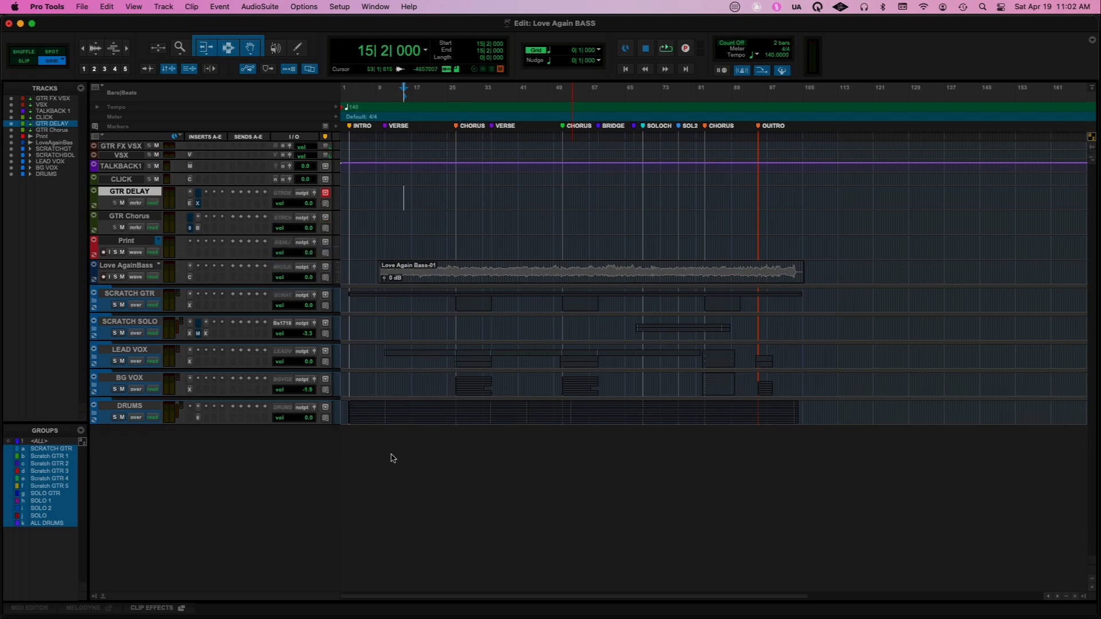
Change the playback engine to Universal Audio Thunderbolt and let the session save, close and reopen
click(337, 7)
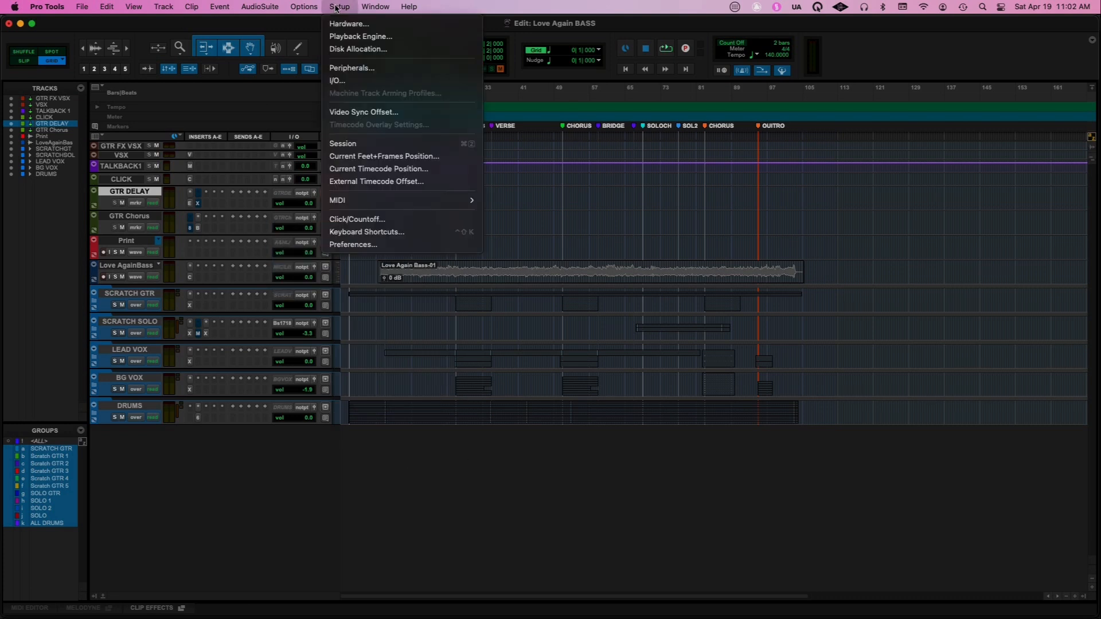
click(361, 36)
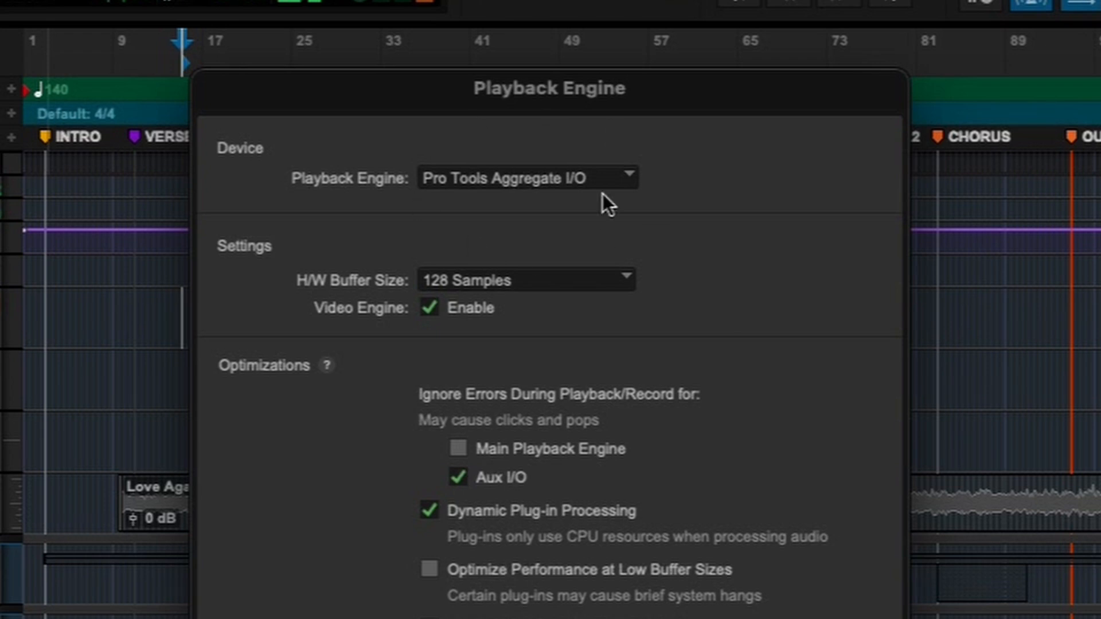
click(509, 178)
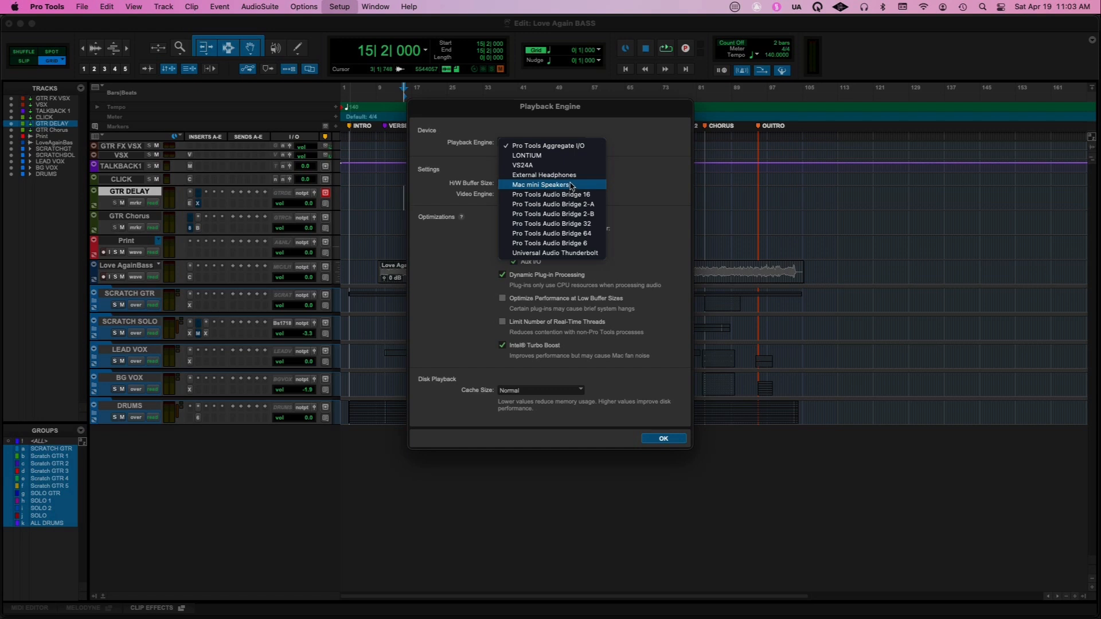
click(562, 256)
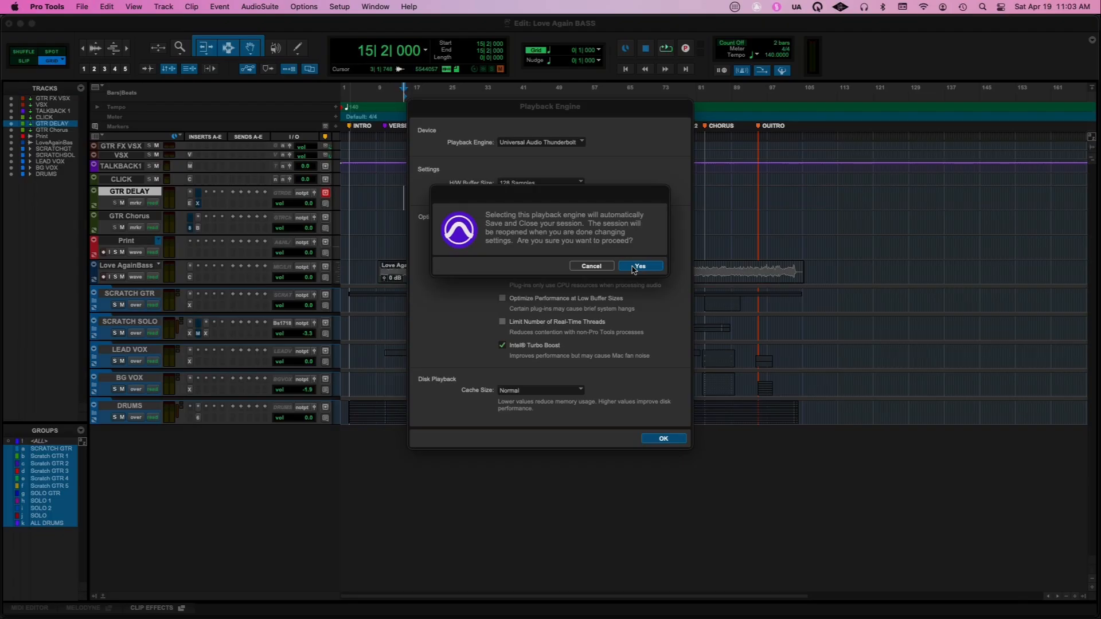
click(636, 267)
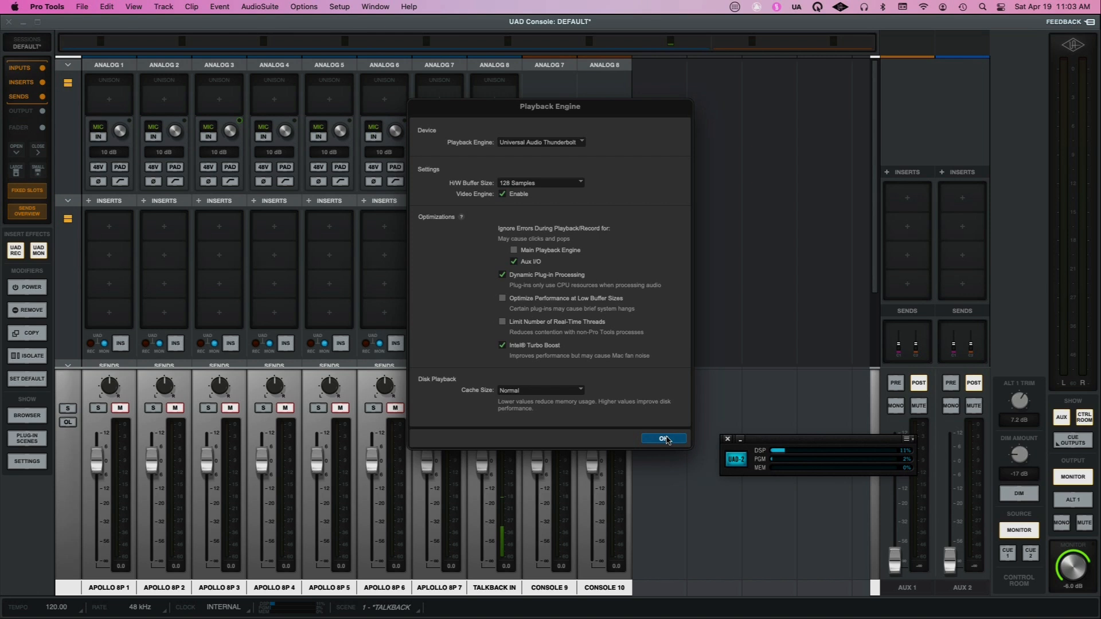
click(664, 439)
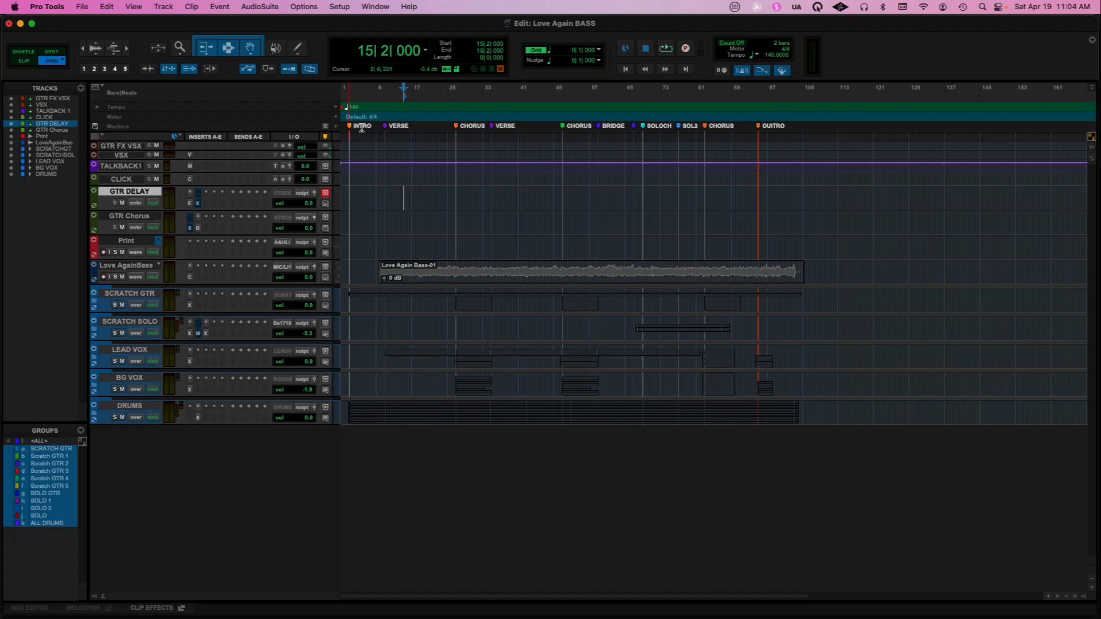
Reset the output paths to default in I/O Setup and maintain the original output mapping of the busses
click(339, 7)
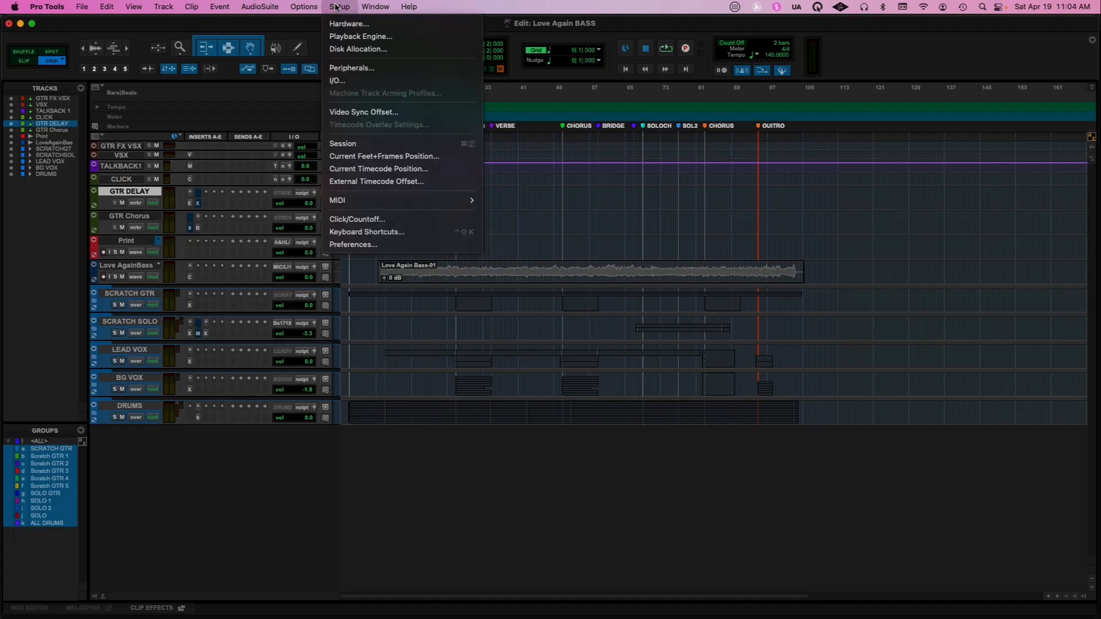
click(344, 82)
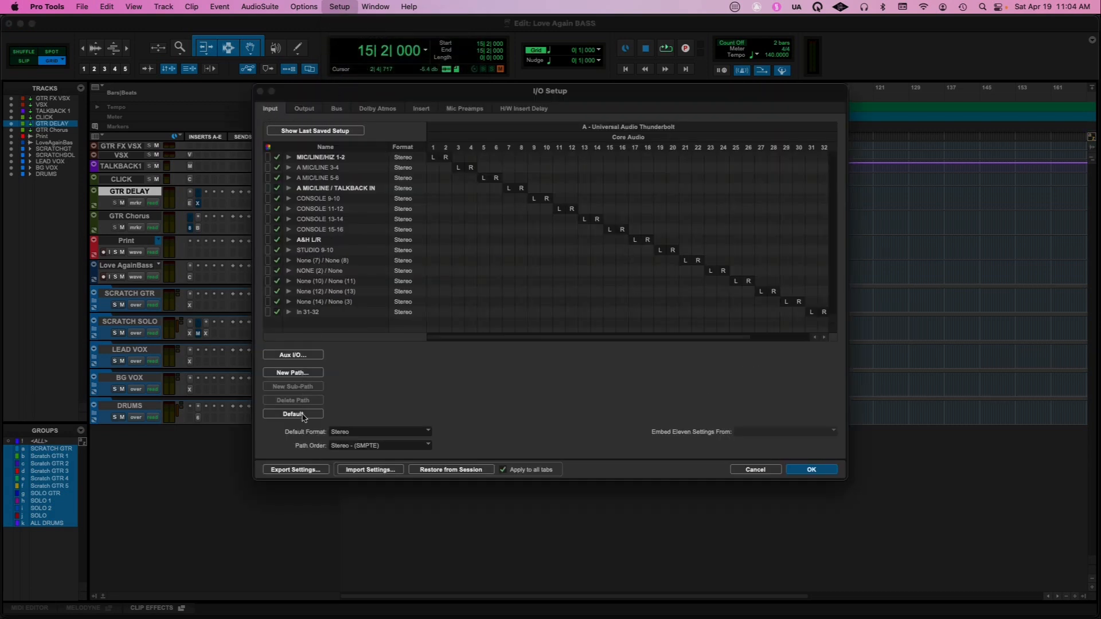
click(314, 108)
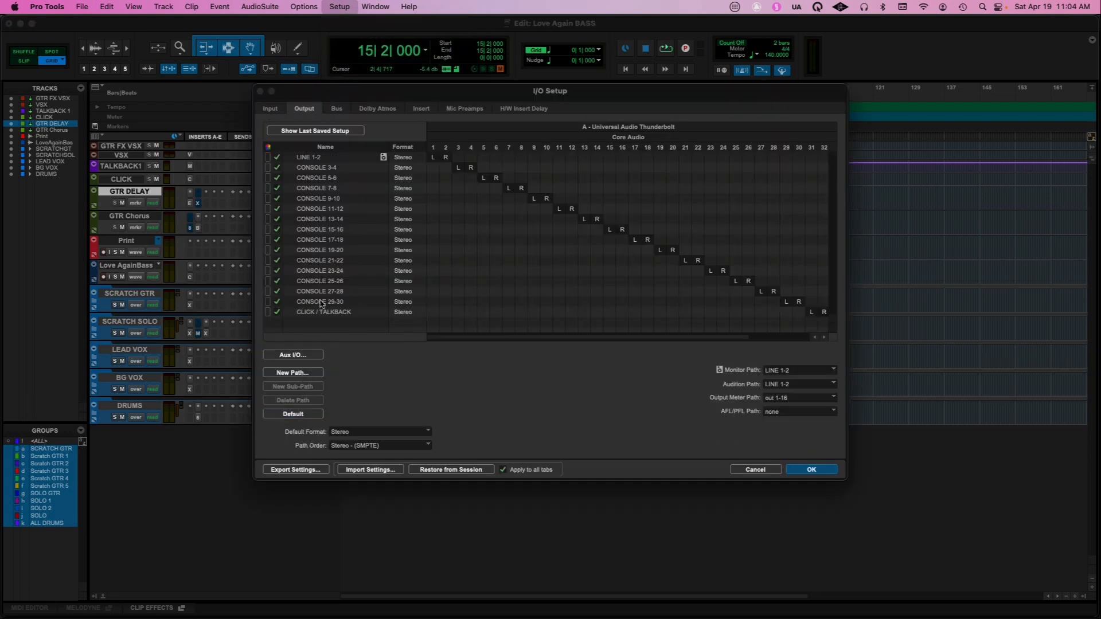
click(293, 414)
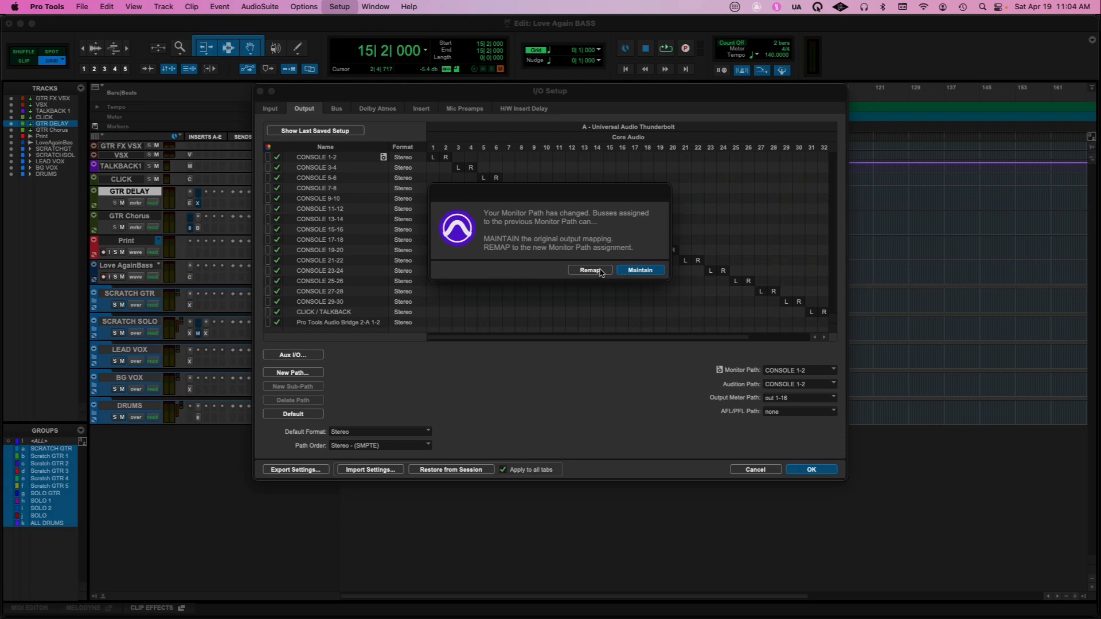
click(629, 270)
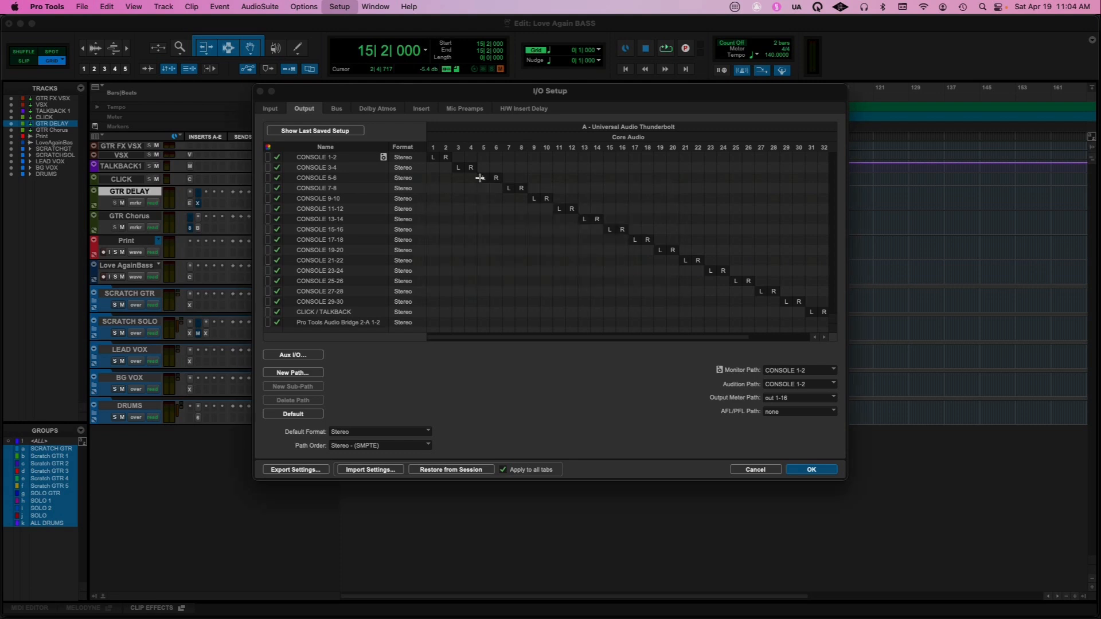
Reset all busses to their default paths and output mappings, and apply the I/O setup
click(340, 109)
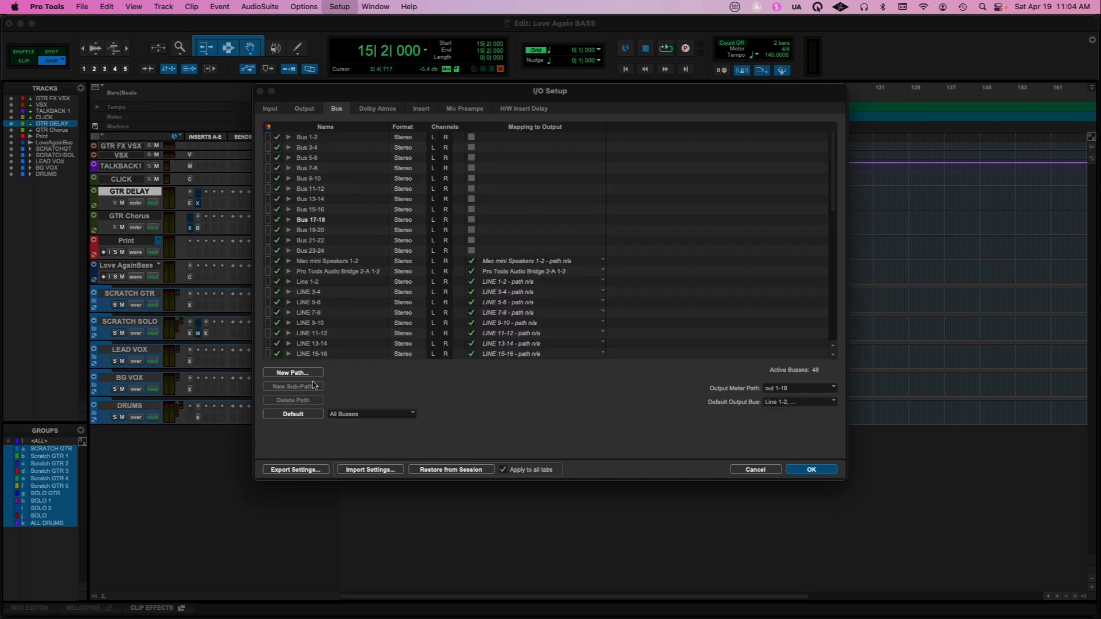
click(314, 414)
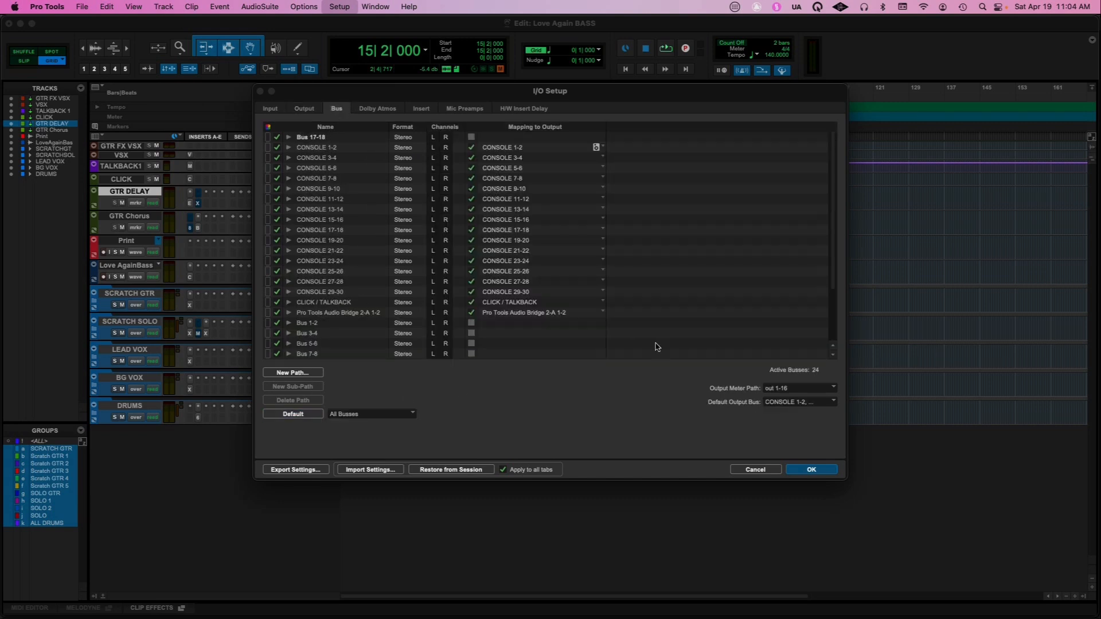
click(826, 469)
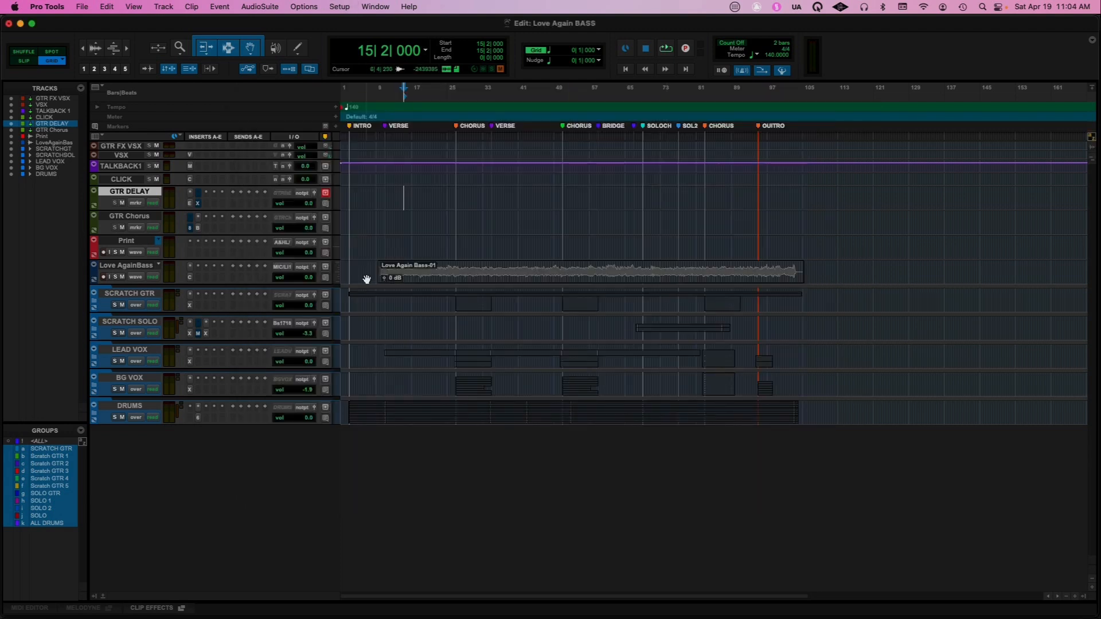
Check the output and interface input choices offered on the Love AgainBass track
click(301, 267)
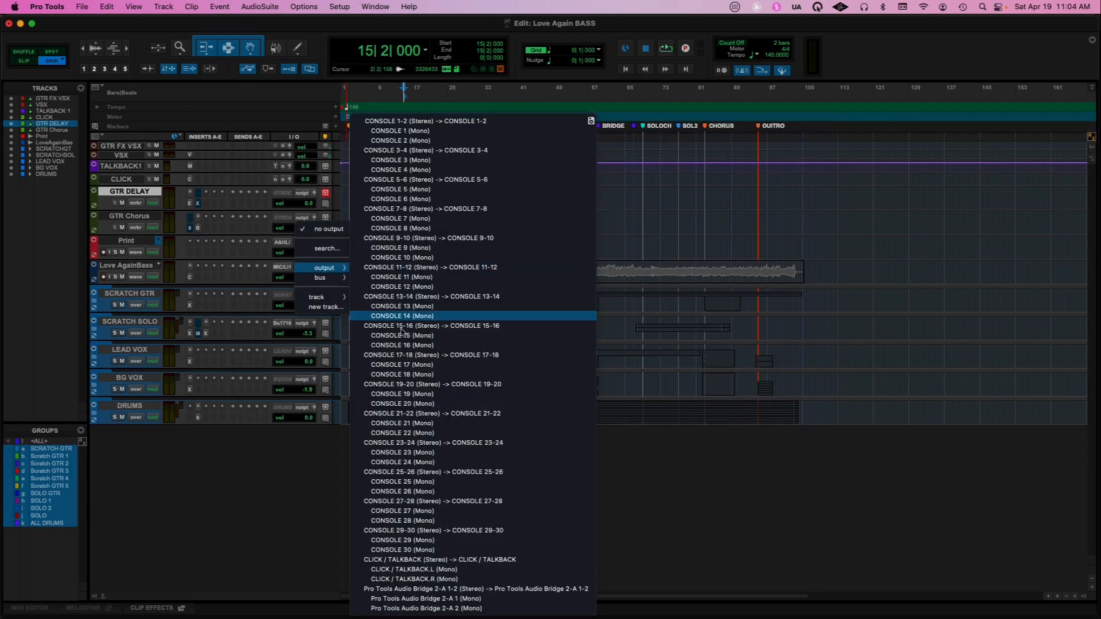
click(282, 268)
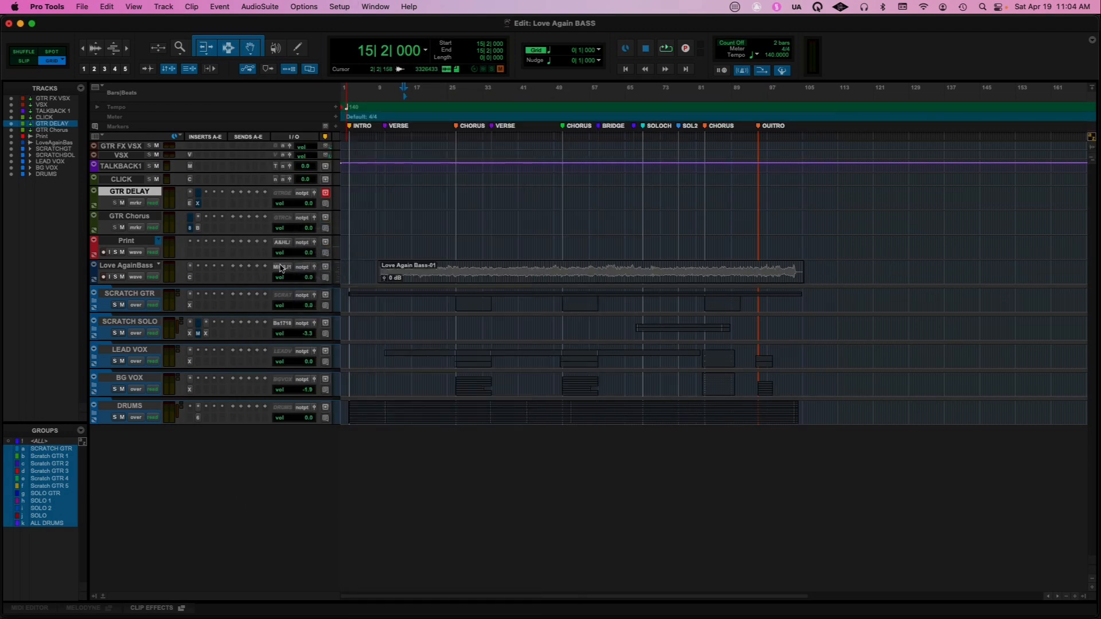
click(281, 268)
mouse_move(282, 268)
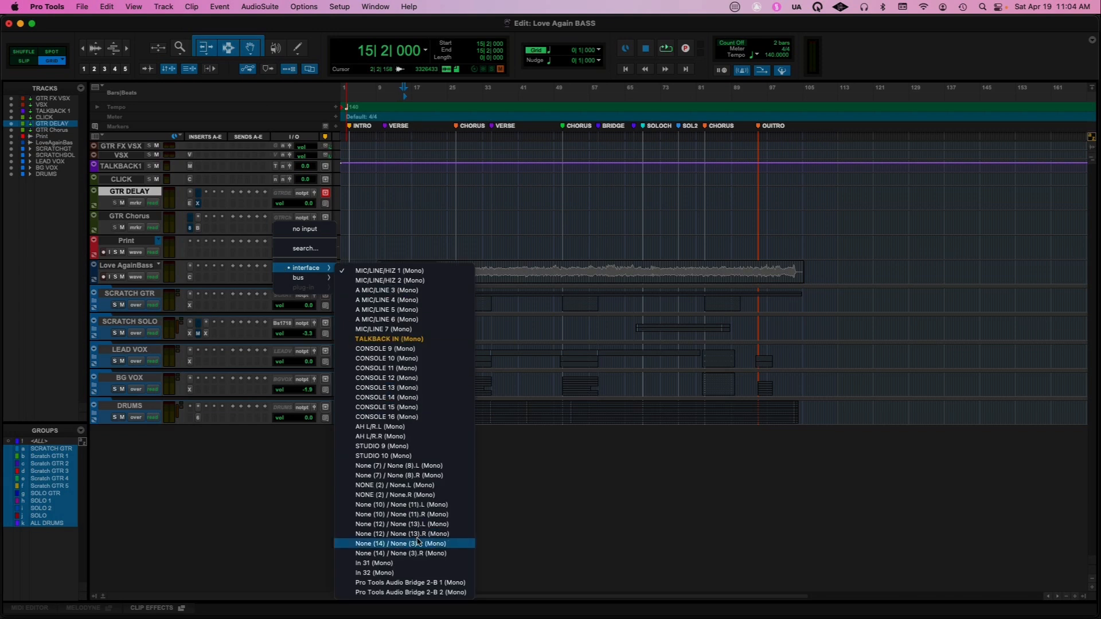
click(548, 482)
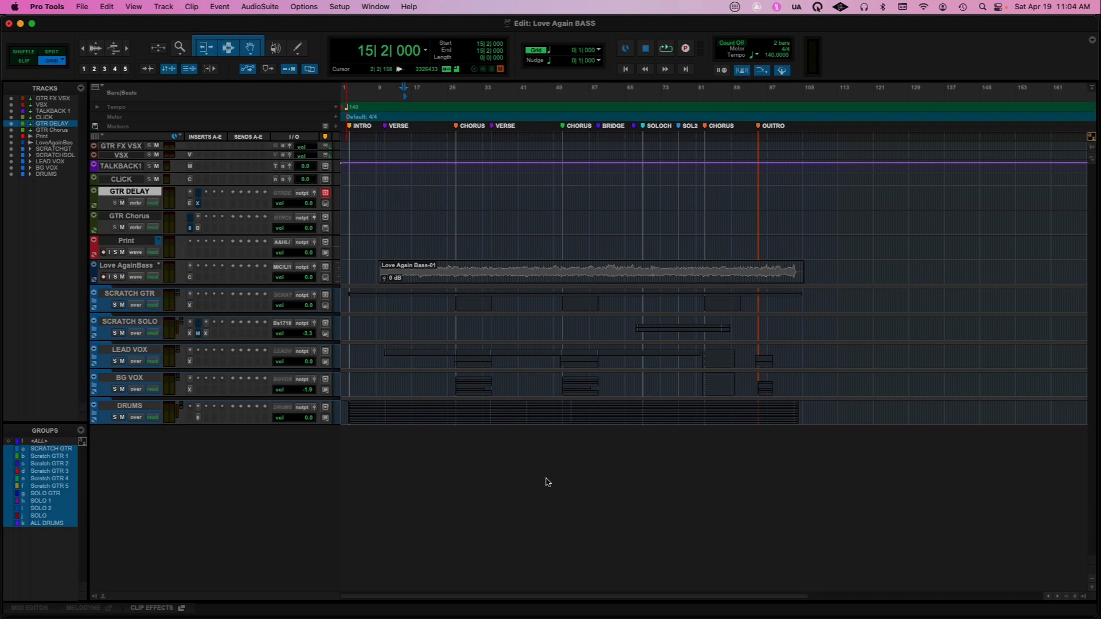
Check which device is selected as the playback engine and close its settings
click(343, 8)
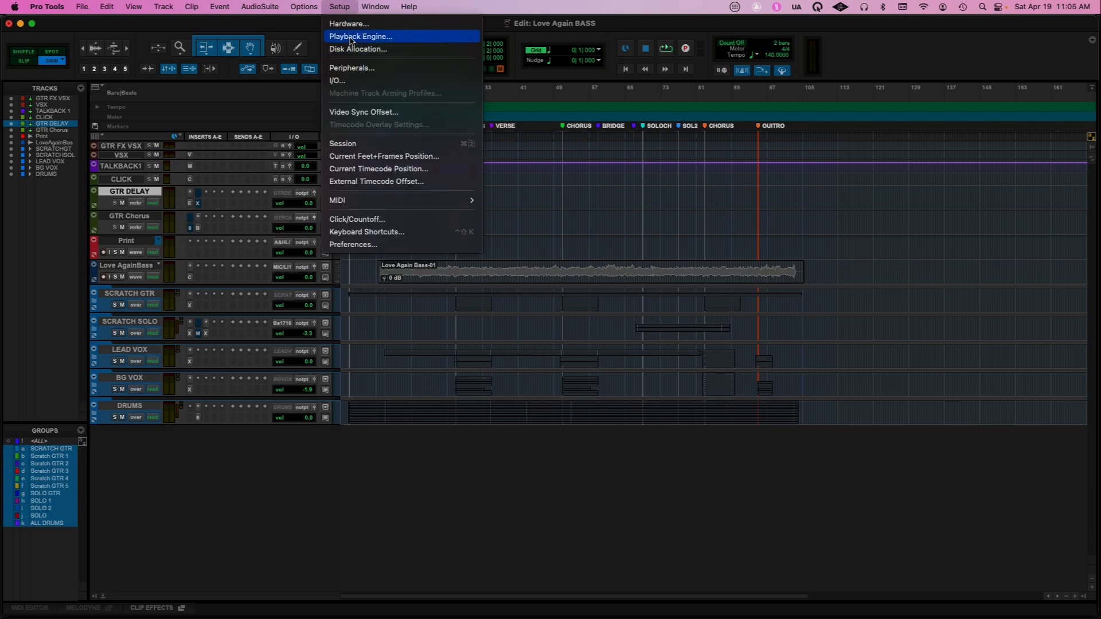
click(351, 38)
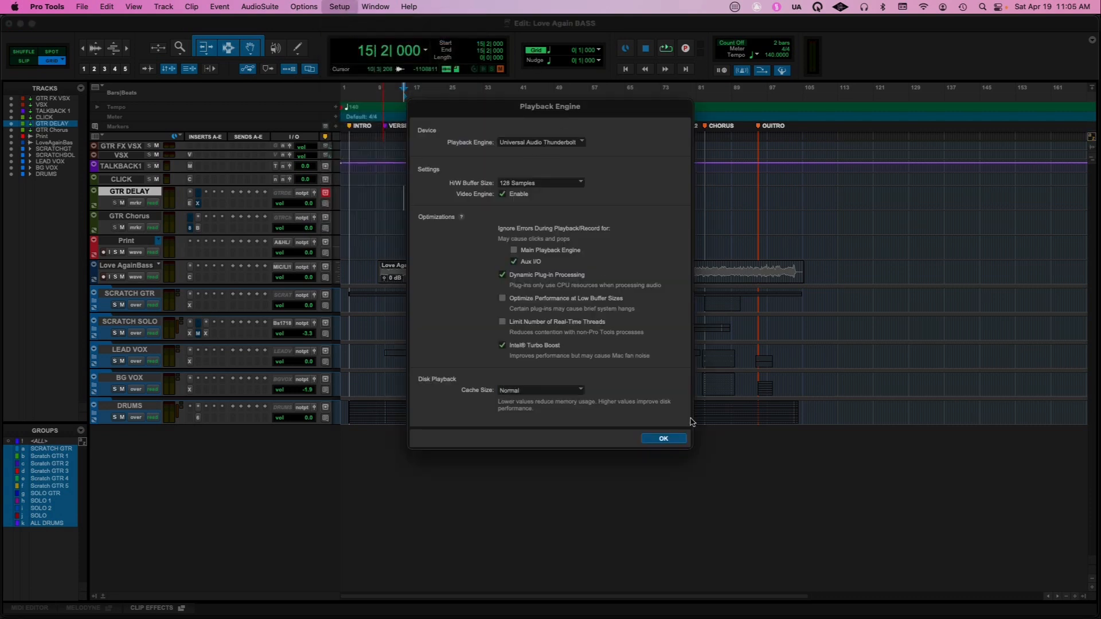
click(680, 442)
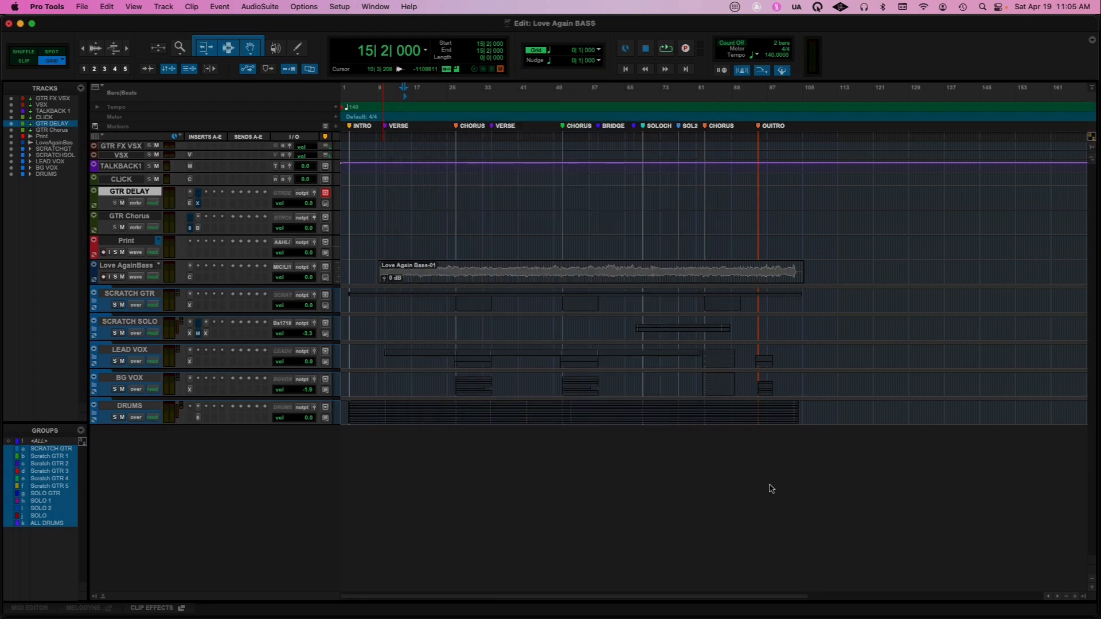